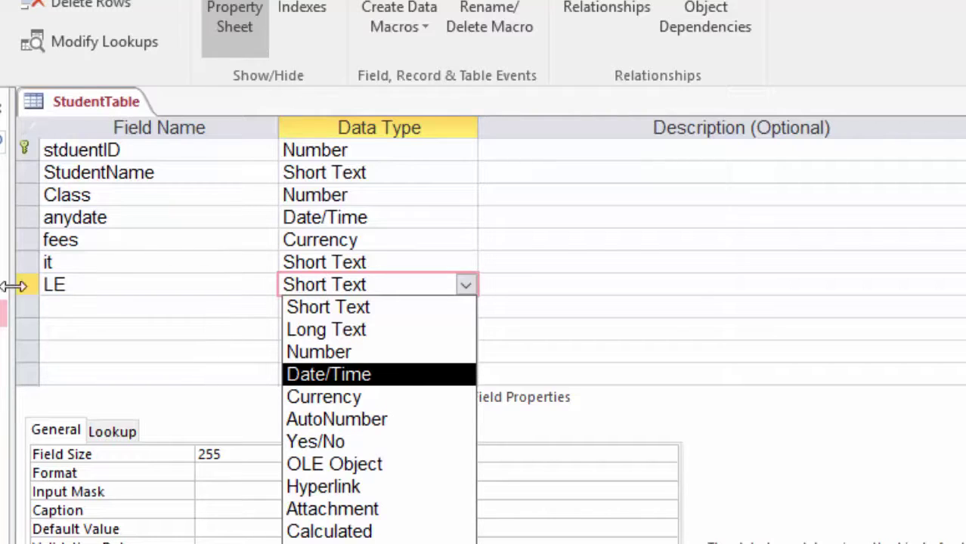
Delete the LE field from the StudentTable design and close the table without saving its design changes
key(Escape)
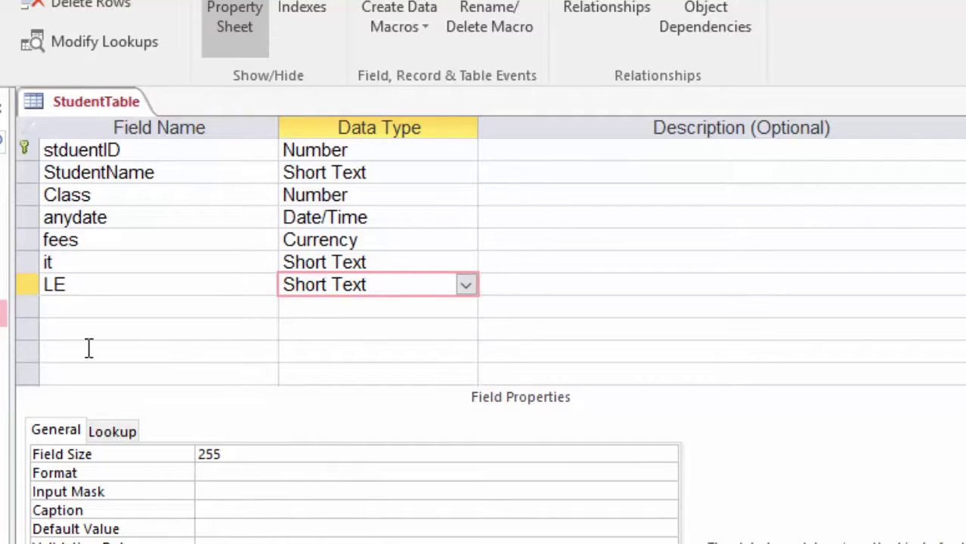
click(30, 286)
click(76, 10)
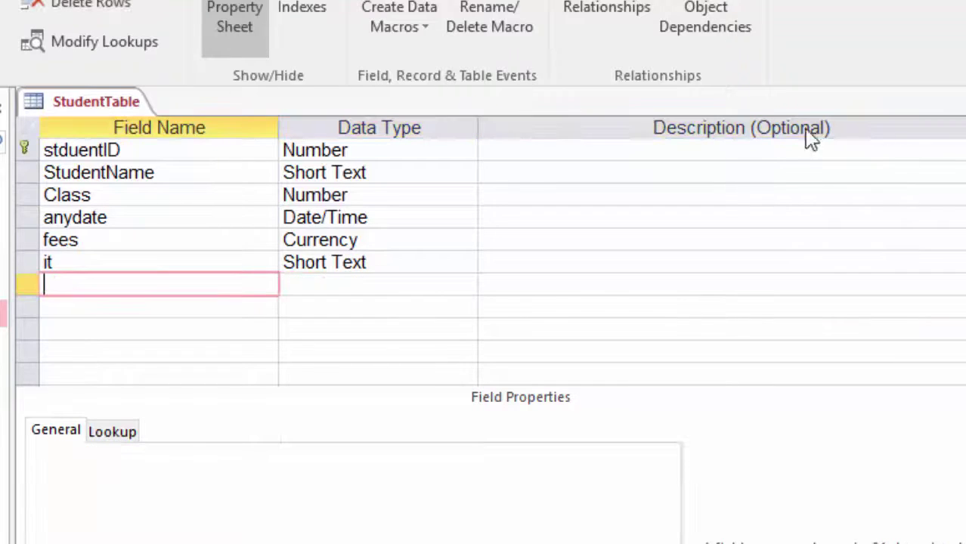
key(ctrl+F4)
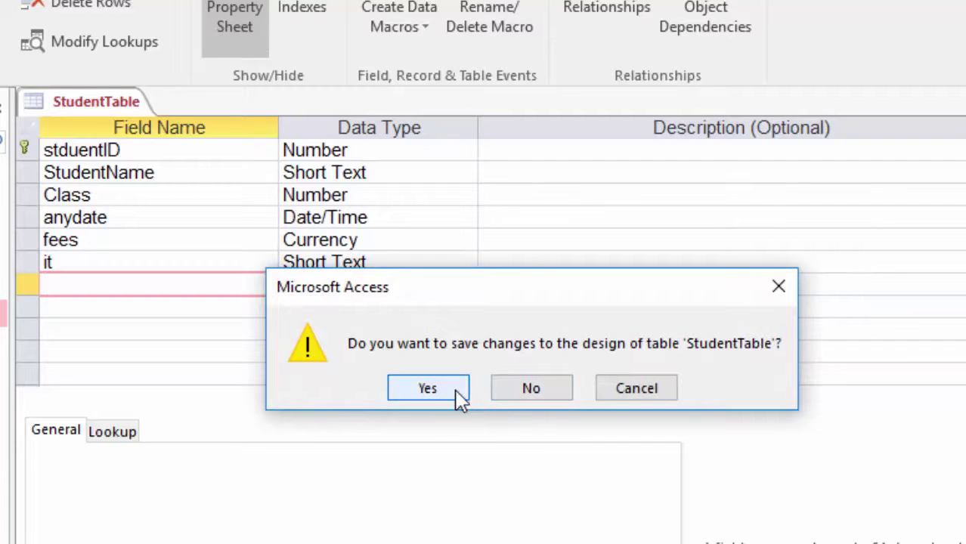
click(534, 393)
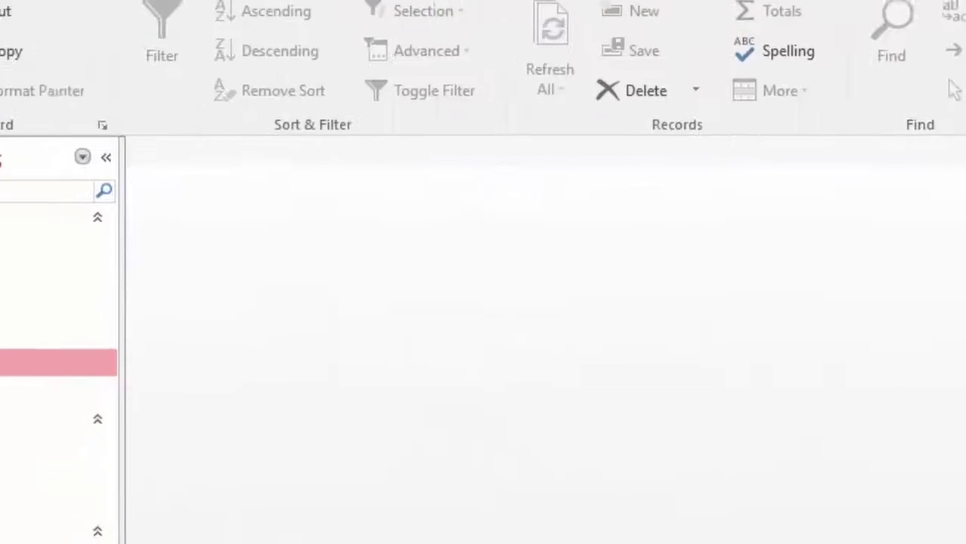
Create a new query in design mode with StudentTable as its source table
click(227, 78)
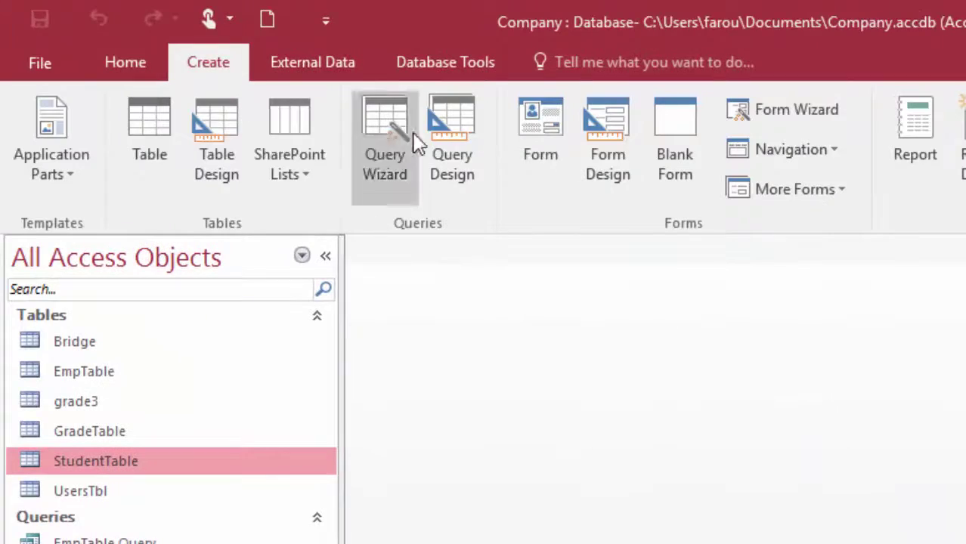
click(452, 140)
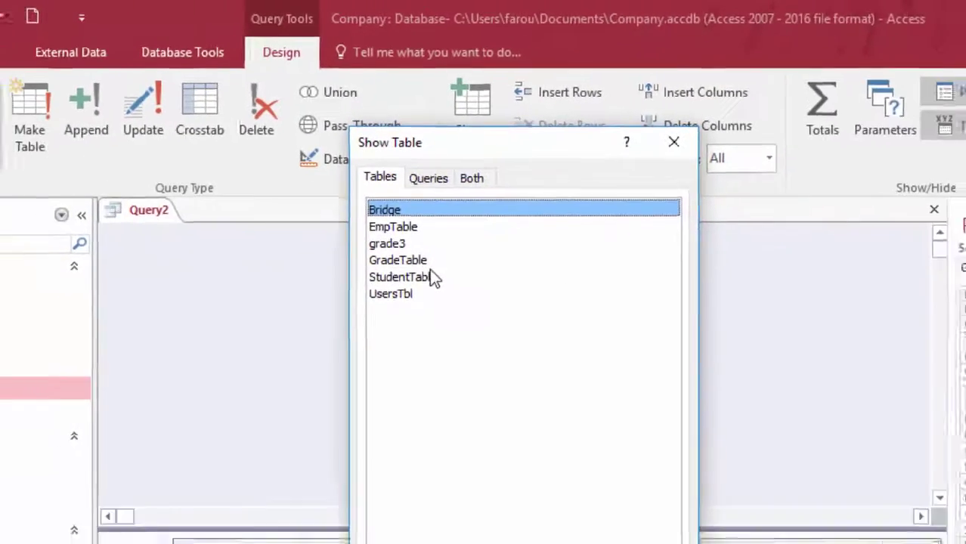
double_click(441, 332)
click(724, 169)
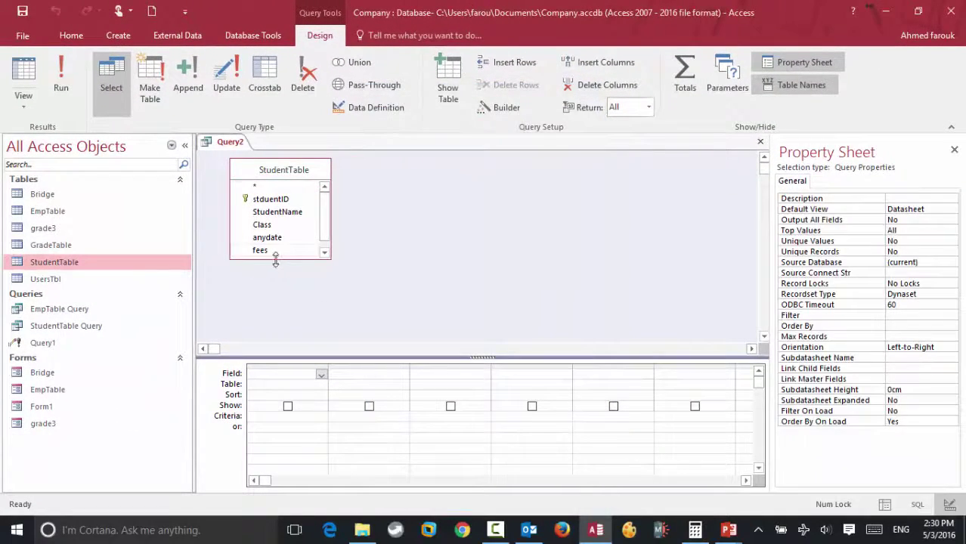
Enlarge the StudentTable field list, add the StudentName and fees fields to the query, and run it
drag(275, 261, 275, 312)
double_click(277, 212)
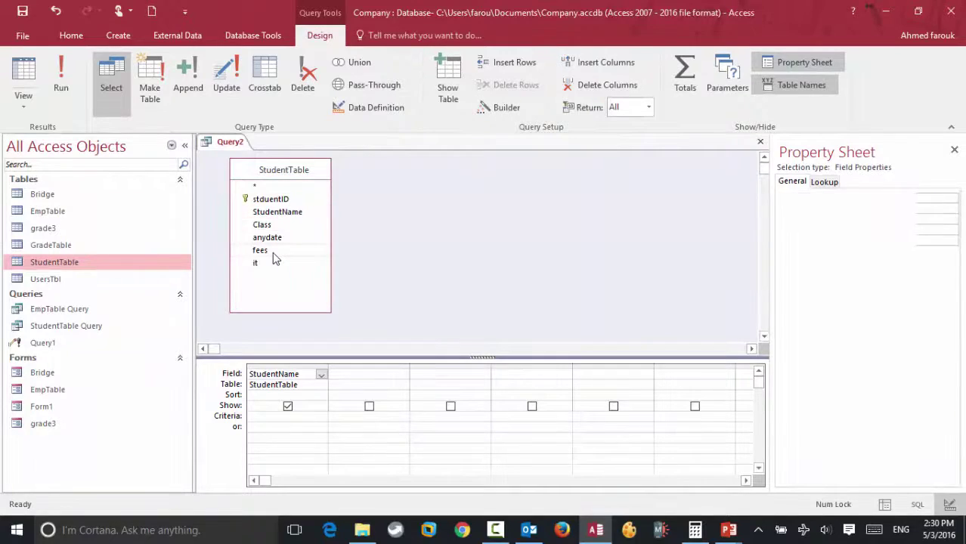
double_click(273, 252)
click(61, 80)
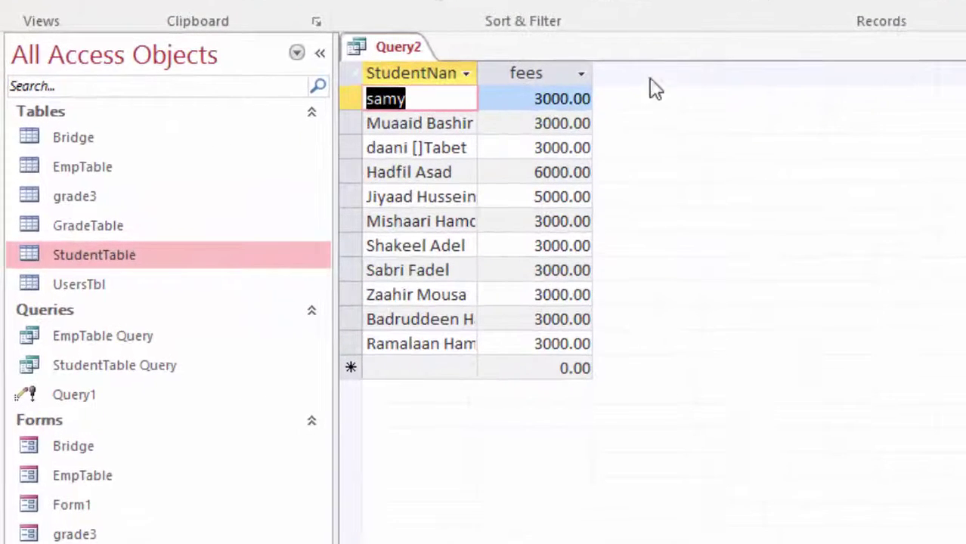
Return to the query design and try running it with a third column, LE: [studentable]![fees]*10
click(41, 1)
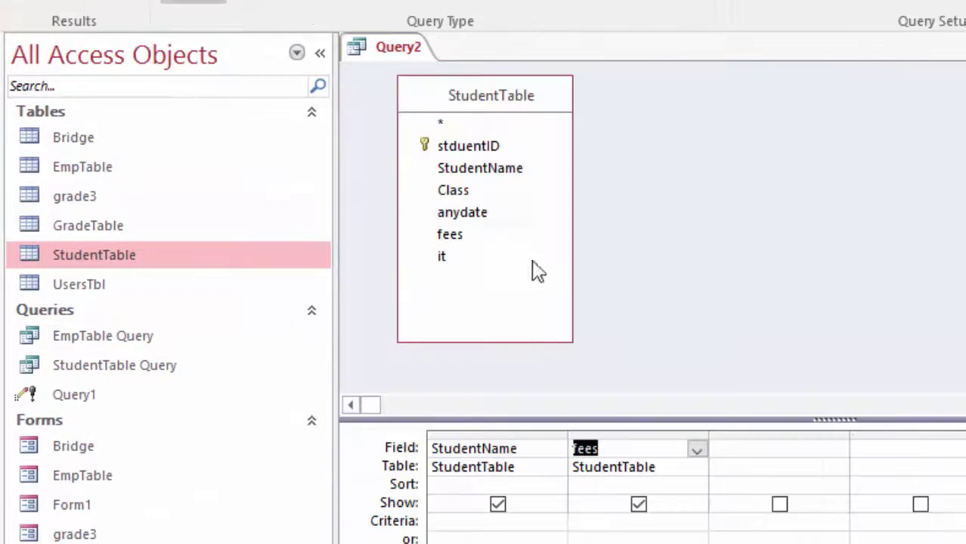
click(763, 448)
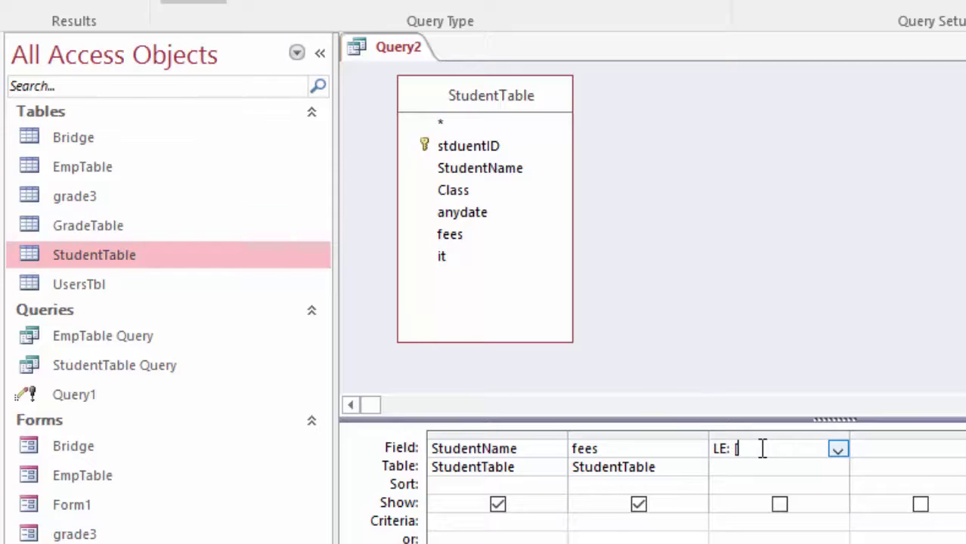
text(LE: [studem)
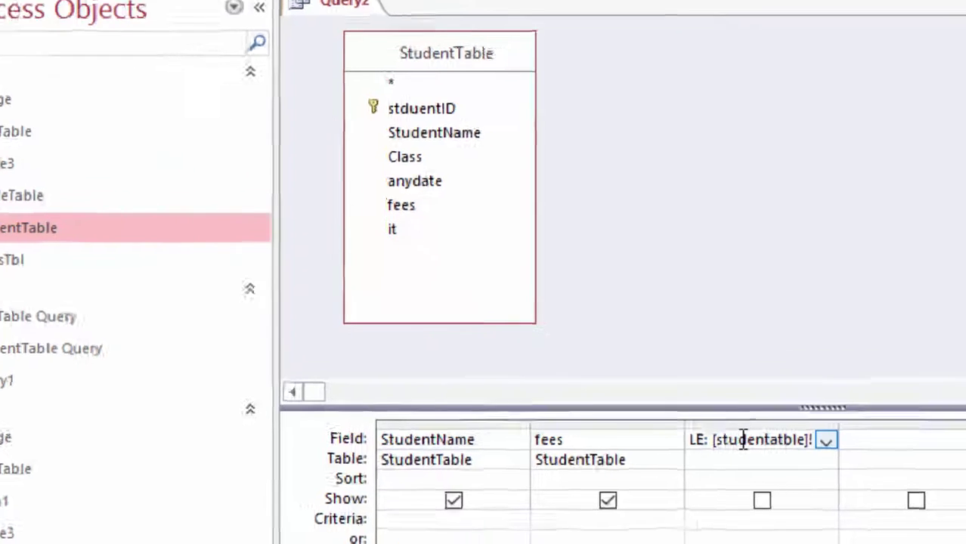
text([fees)
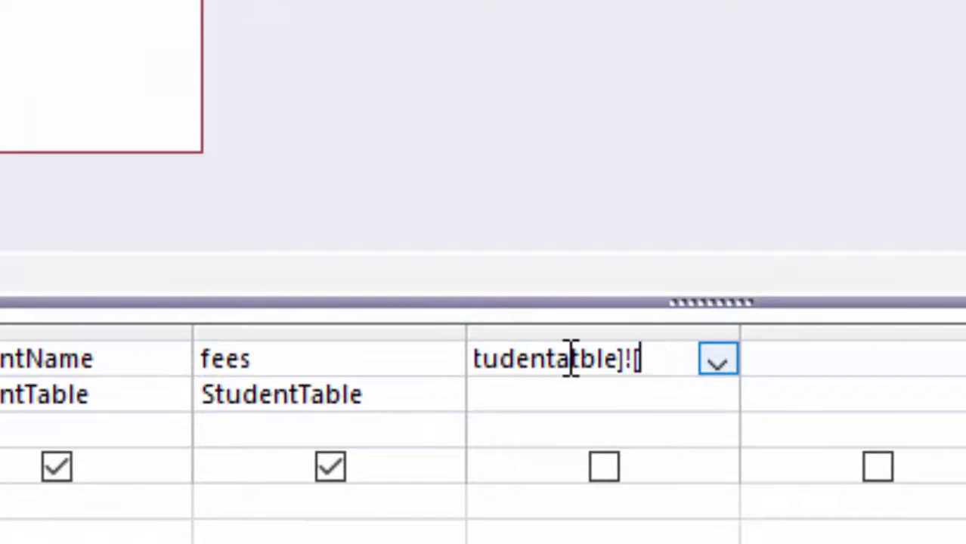
text(]*10)
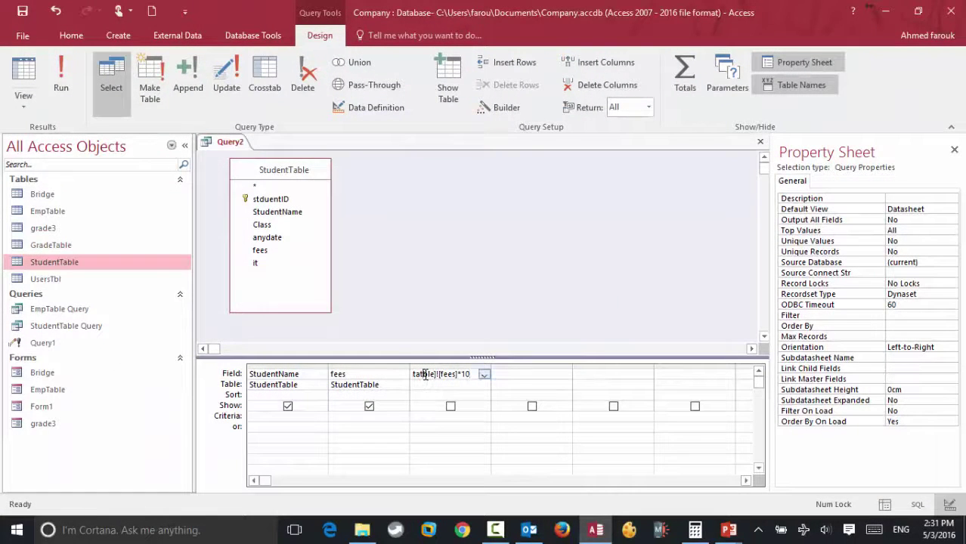
key(BackSpace)
click(61, 75)
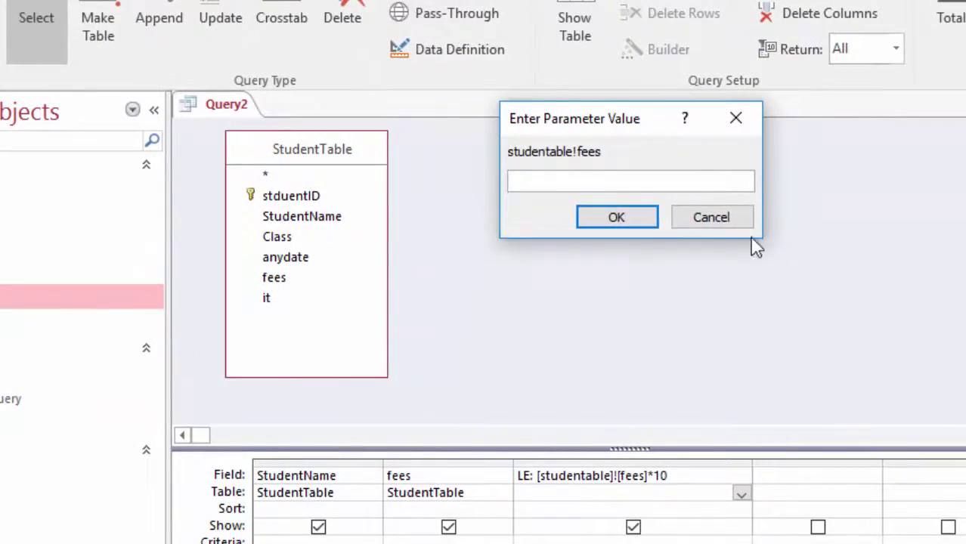
click(718, 219)
Clear the expression after the LE: label and insert the StudentTable fees field there with the Expression Builder
drag(679, 475, 535, 472)
key(Delete)
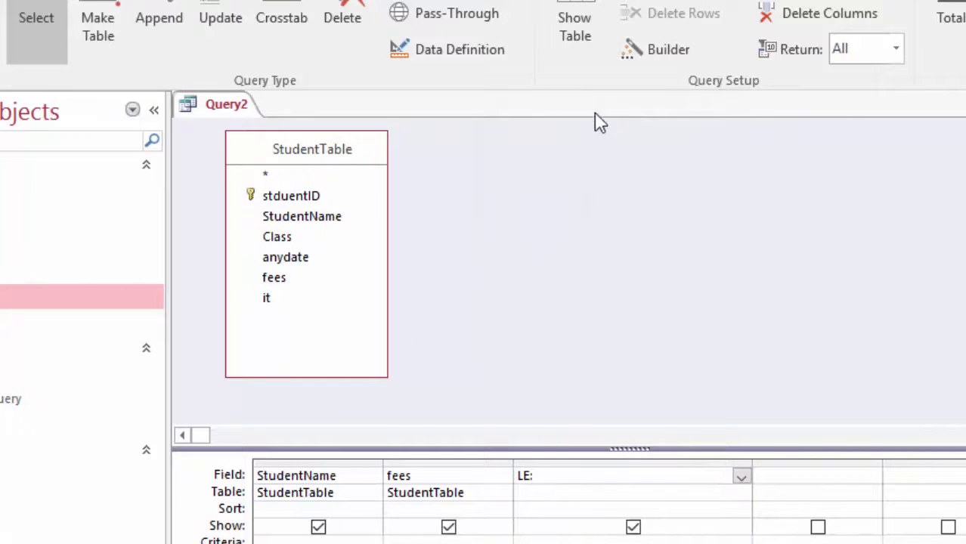
click(662, 52)
click(387, 257)
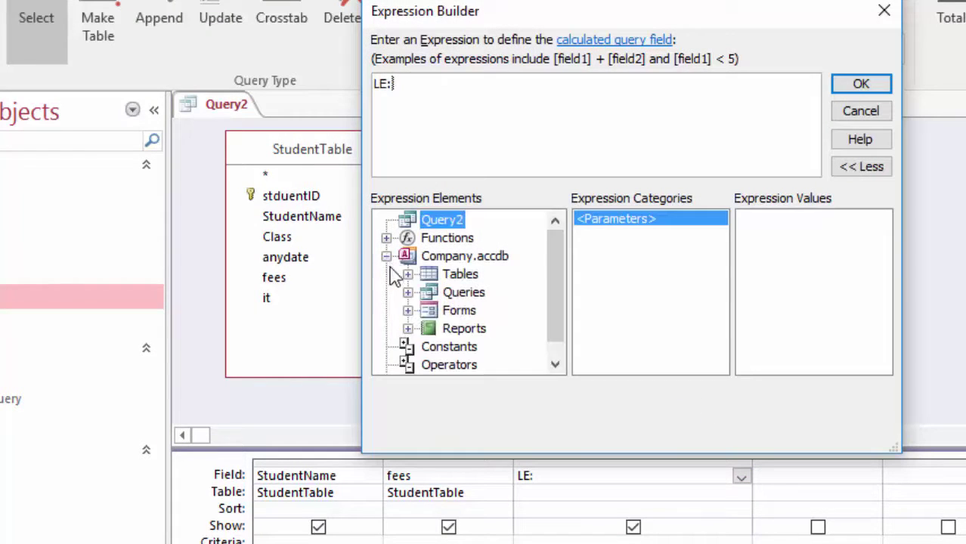
click(408, 275)
scroll(469, 333, down, 1)
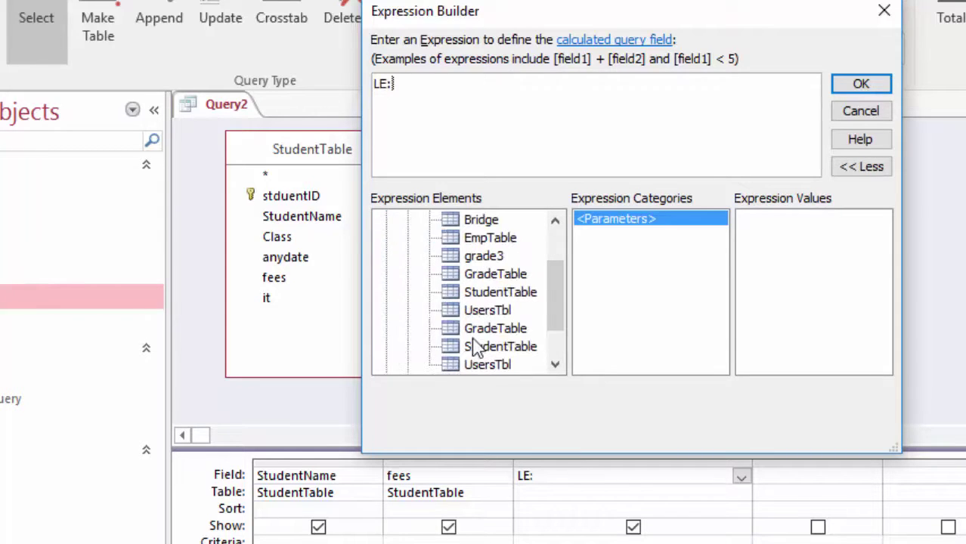
click(491, 293)
double_click(598, 278)
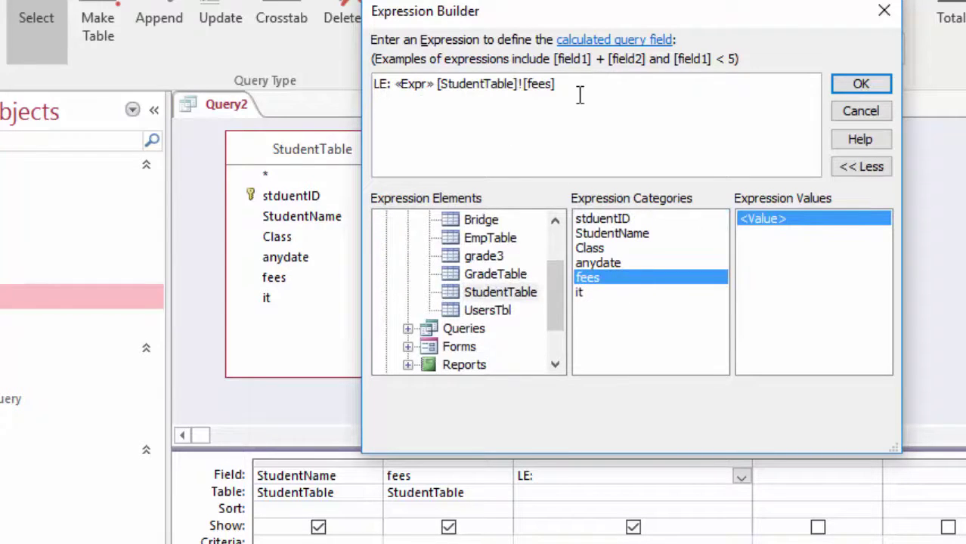
Multiply the fees field by 10, remove the «Expr» placeholder, and accept the LE expression
text(*10)
drag(396, 85, 435, 89)
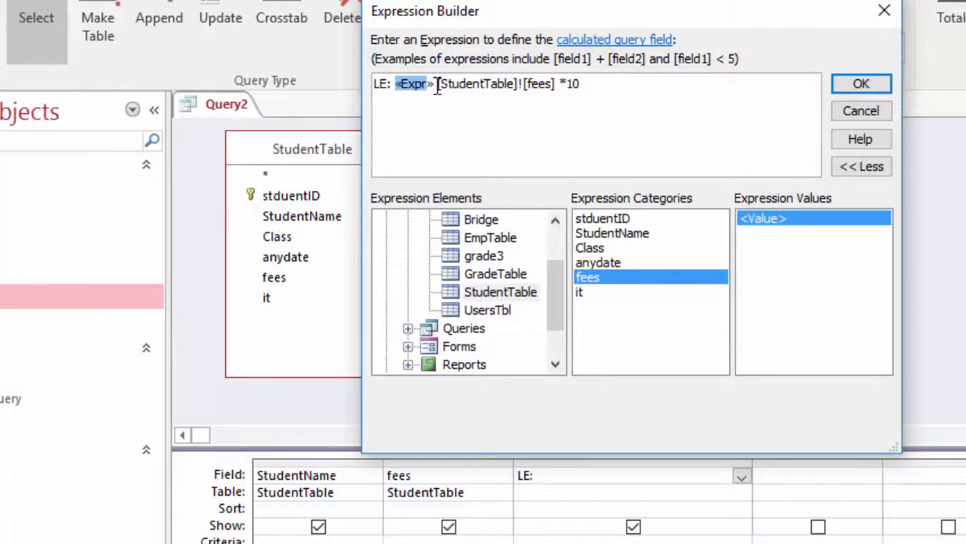
key(Delete)
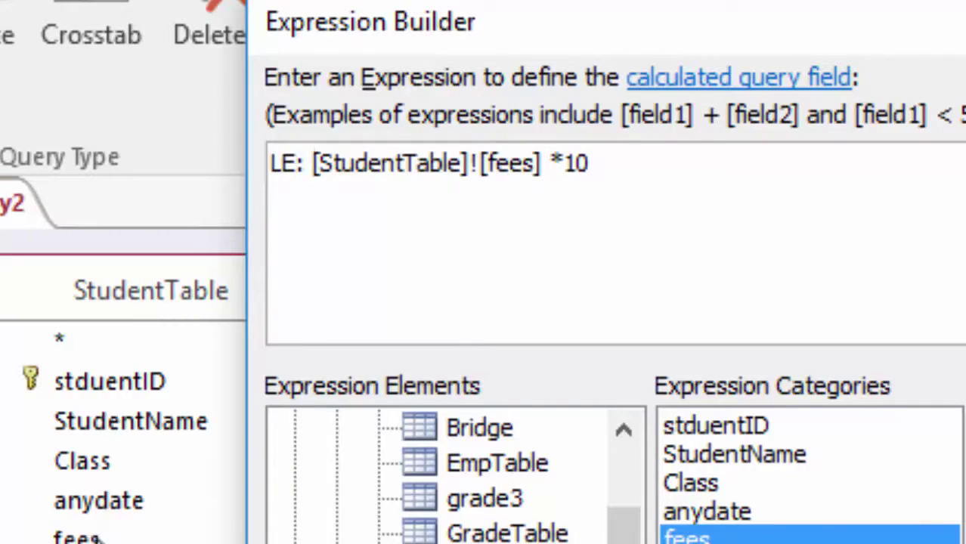
key(Return)
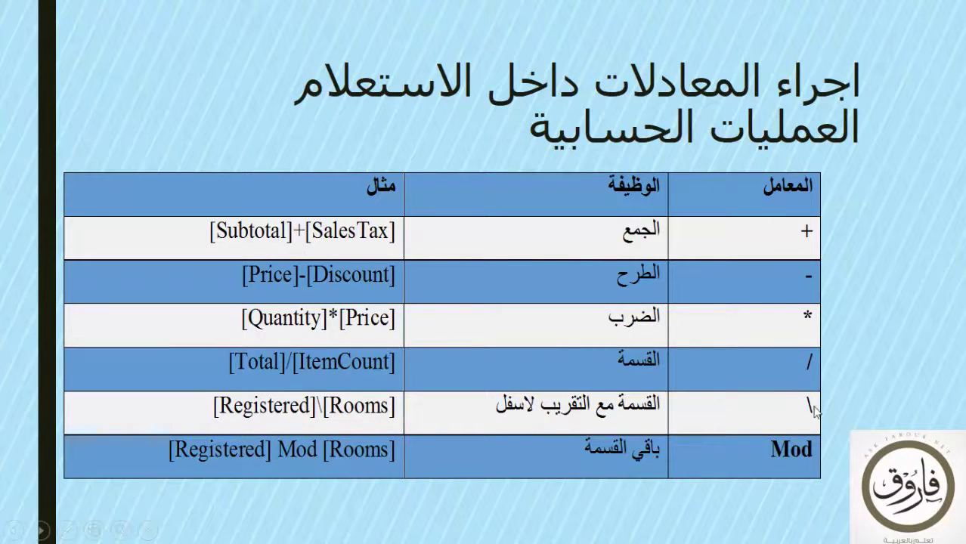
In the PowerPoint slide show, handwrite a sample number beside the rounded-down division row with the dark blue pen
right_click(450, 293)
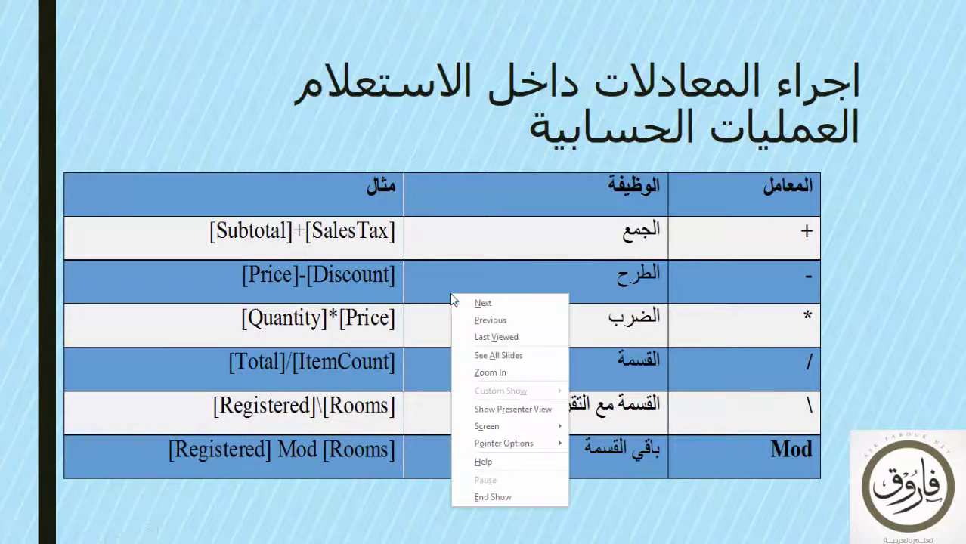
click(215, 524)
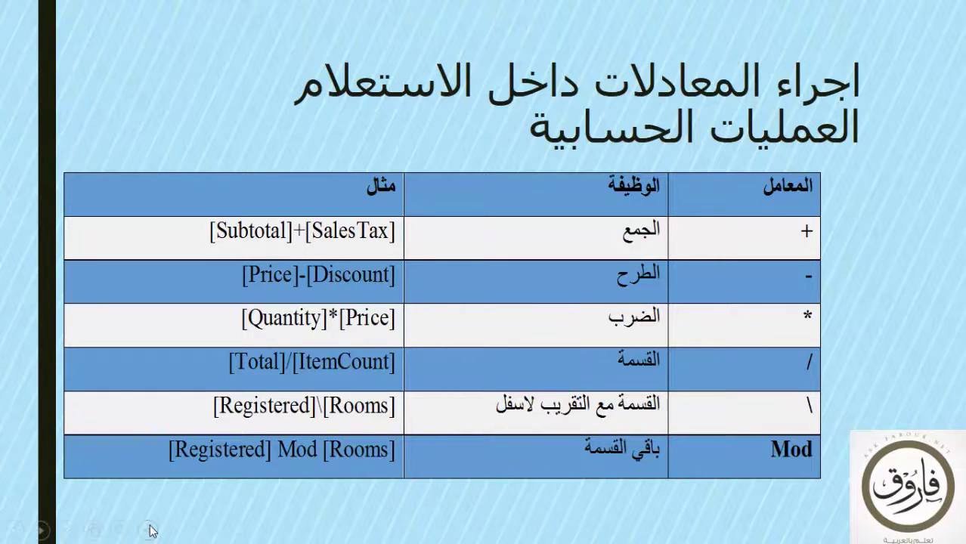
click(67, 531)
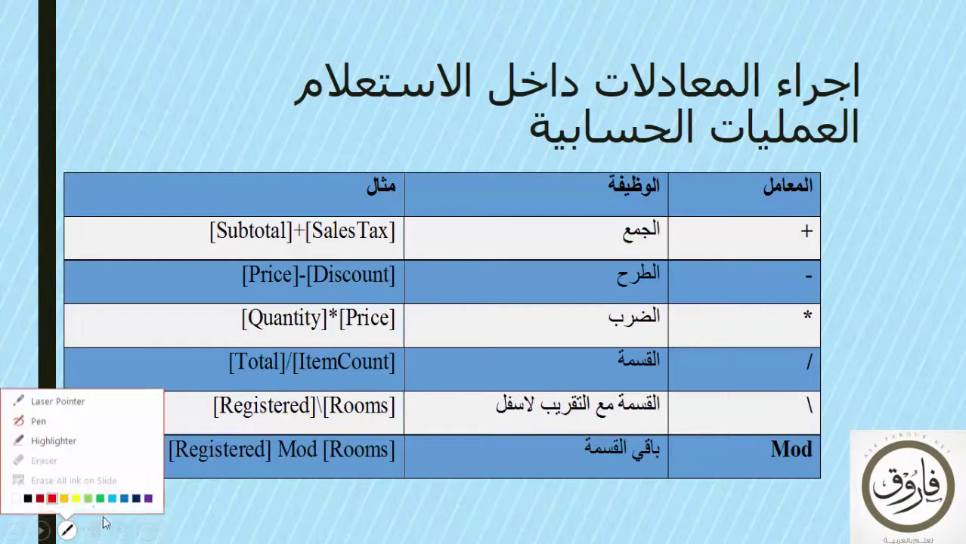
click(137, 496)
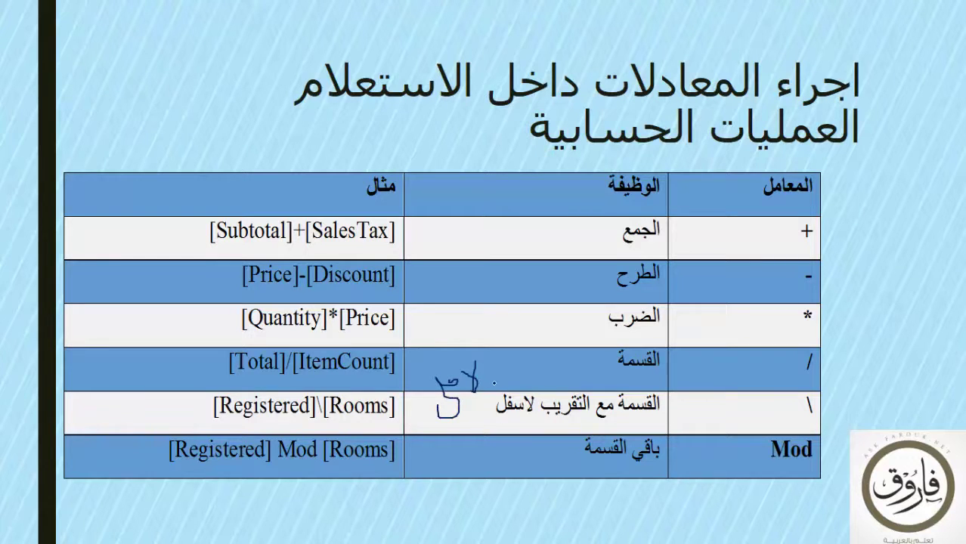
mouse_move(495, 381)
mouse_down()
mouse_move(517, 383)
mouse_move(508, 392)
mouse_up()
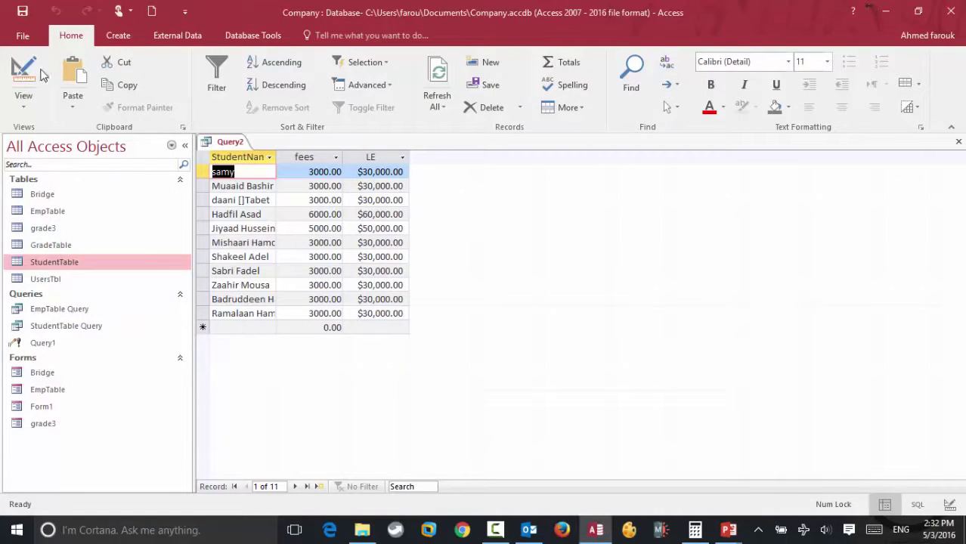
Back in the Access query design, set the LE expression to [StudentTable]![fees]/3.5 and run the query to check the results
click(23, 82)
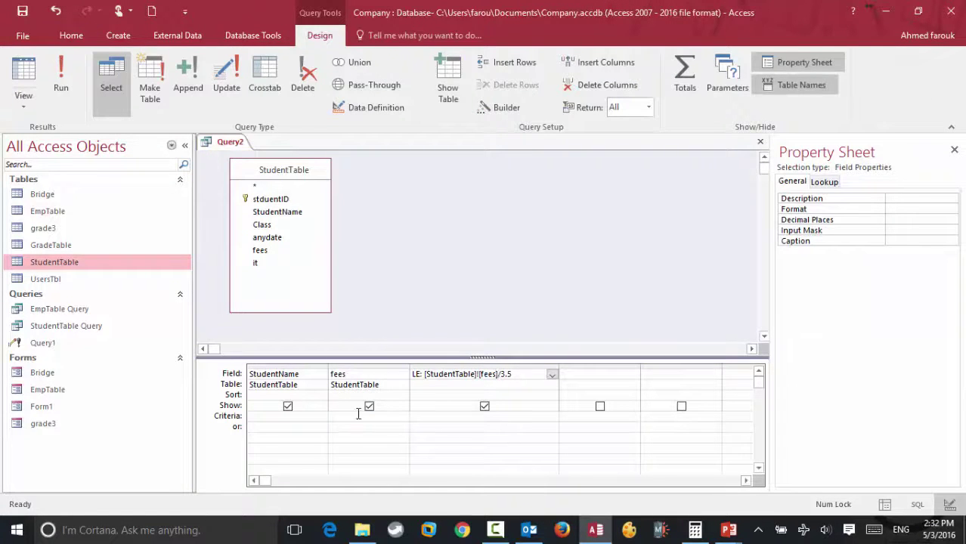
click(60, 76)
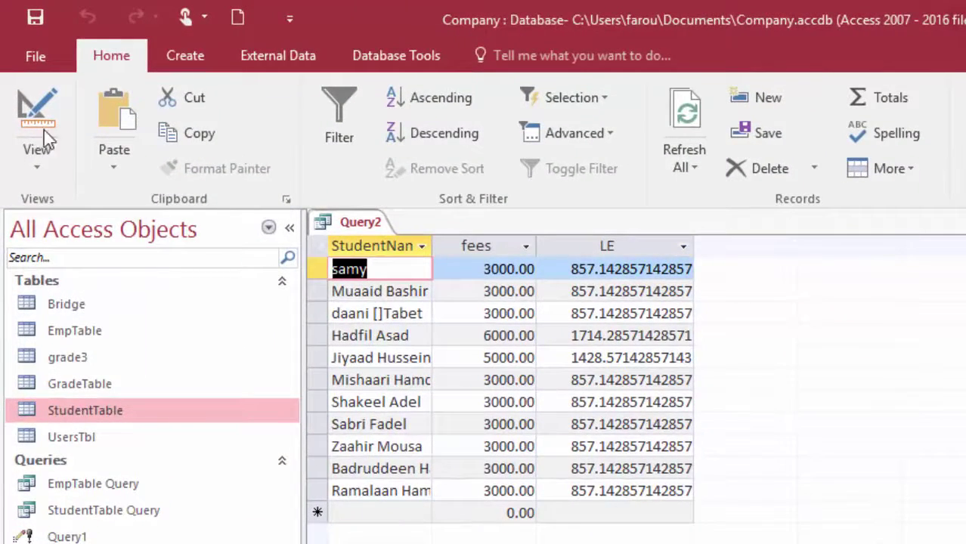
click(44, 132)
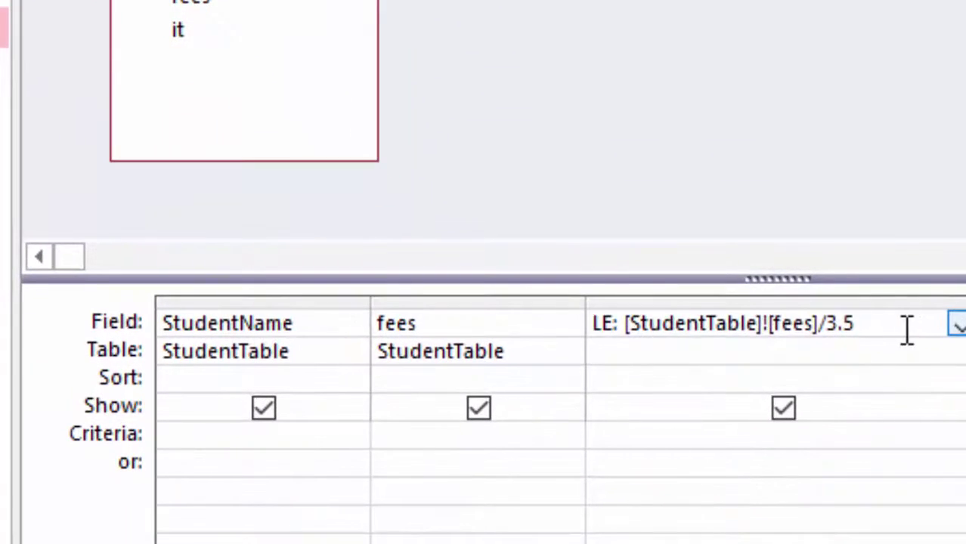
Copy the LE calculated field into the next empty column, widen that column, and rename the copy LE2
drag(907, 331, 566, 321)
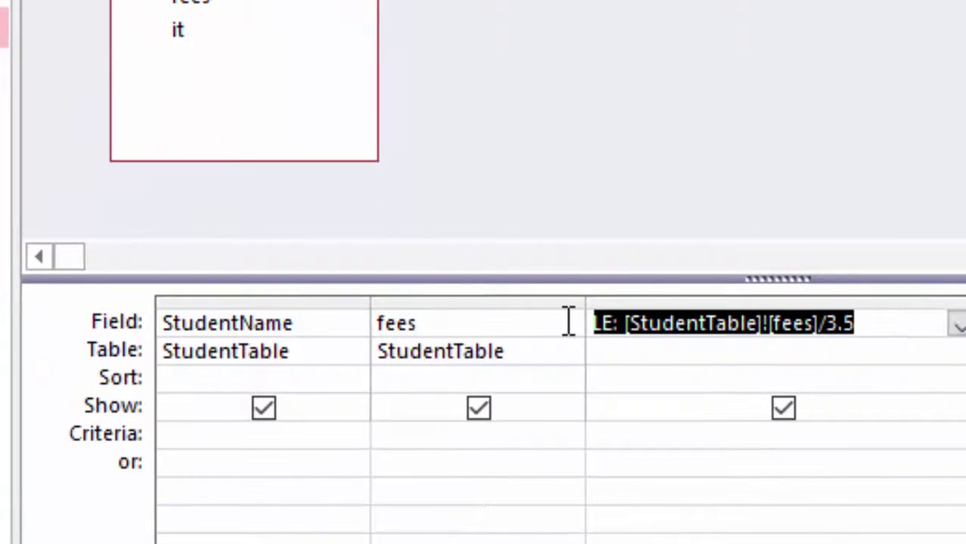
key(ctrl+c)
click(937, 317)
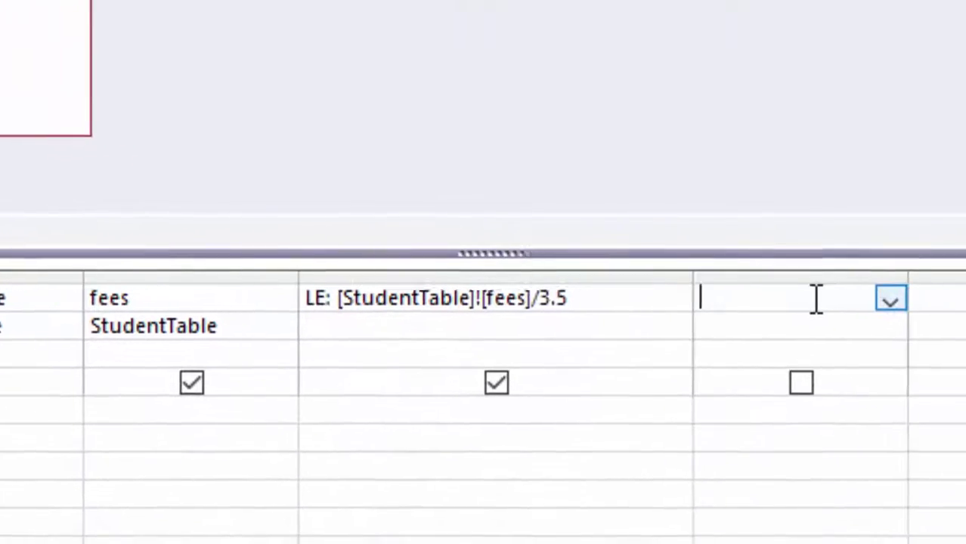
key(ctrl+v)
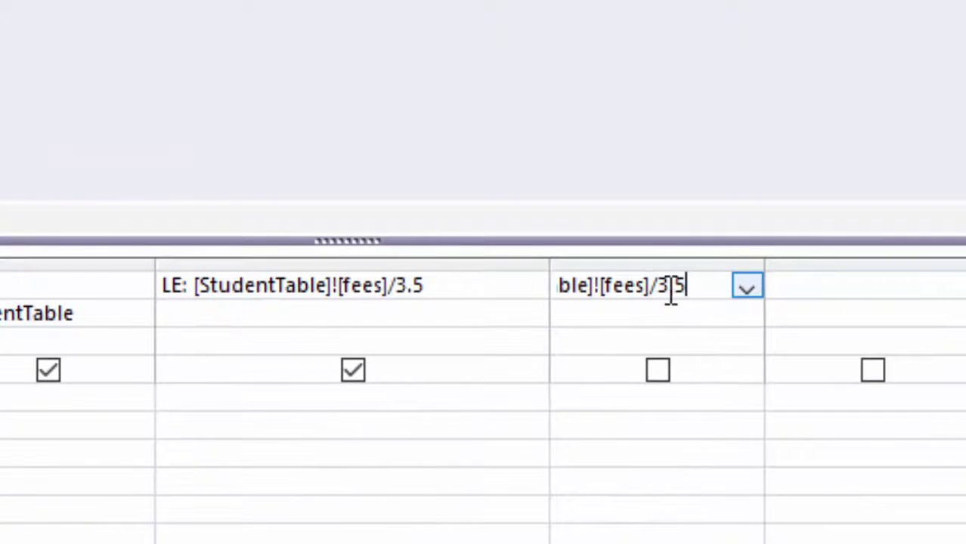
click(768, 267)
double_click(764, 267)
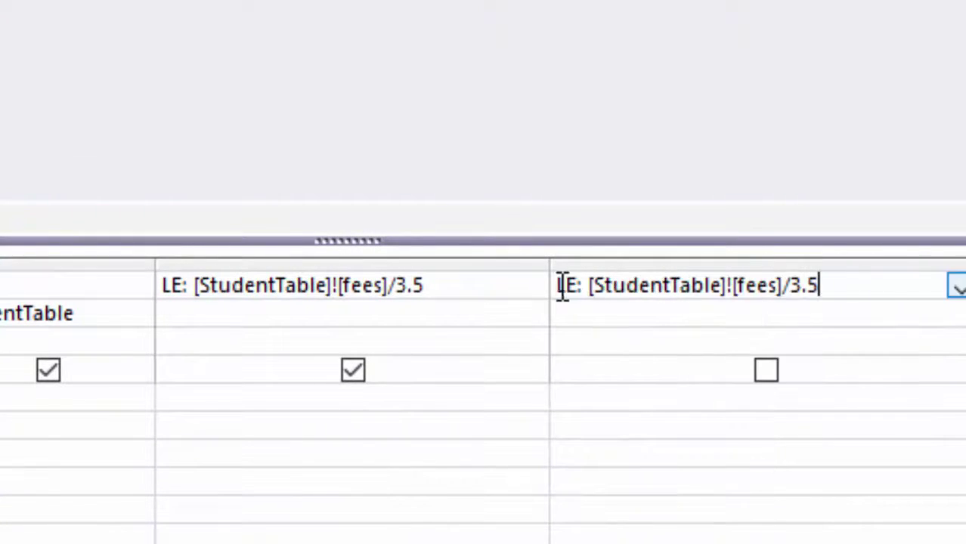
click(578, 286)
text(2)
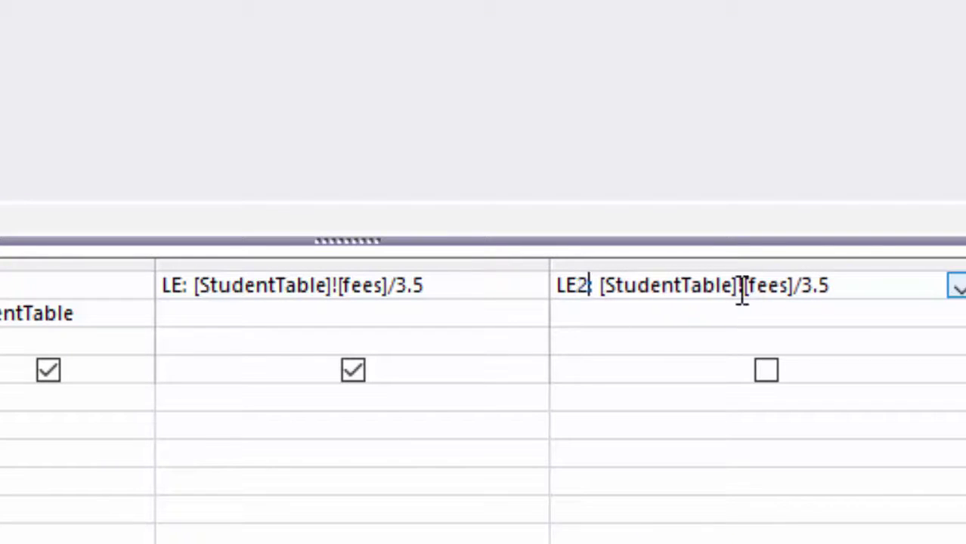
Change the LE2 division operator from / to \, making the expression [StudentTable]![fees]\3.5, and commit the entry
key(End)
key(Left)
key(Left)
key(Left)
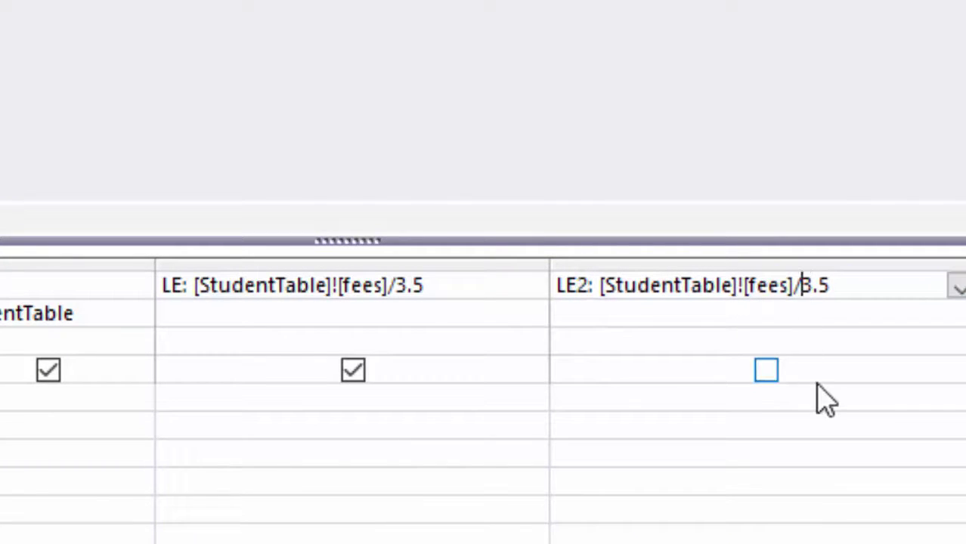
key(BackSpace)
text(\)
click(748, 319)
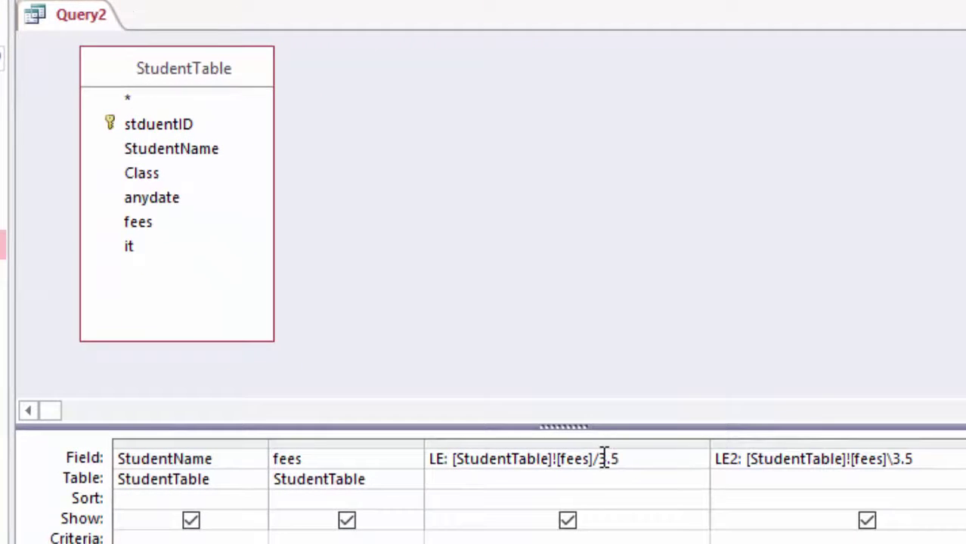
Set the LE expression's divisor to 4, check the divisor in LE2, and run the query
double_click(605, 459)
text(4)
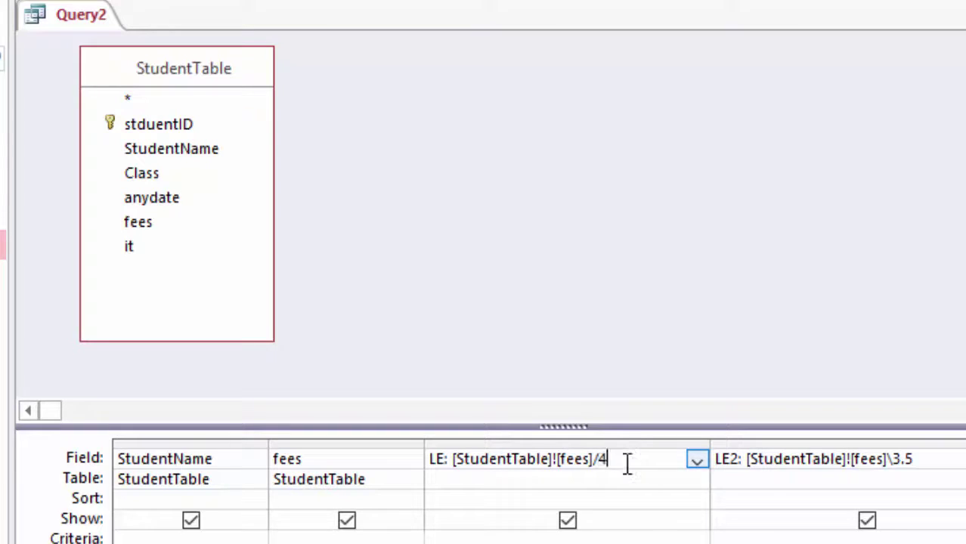
click(626, 480)
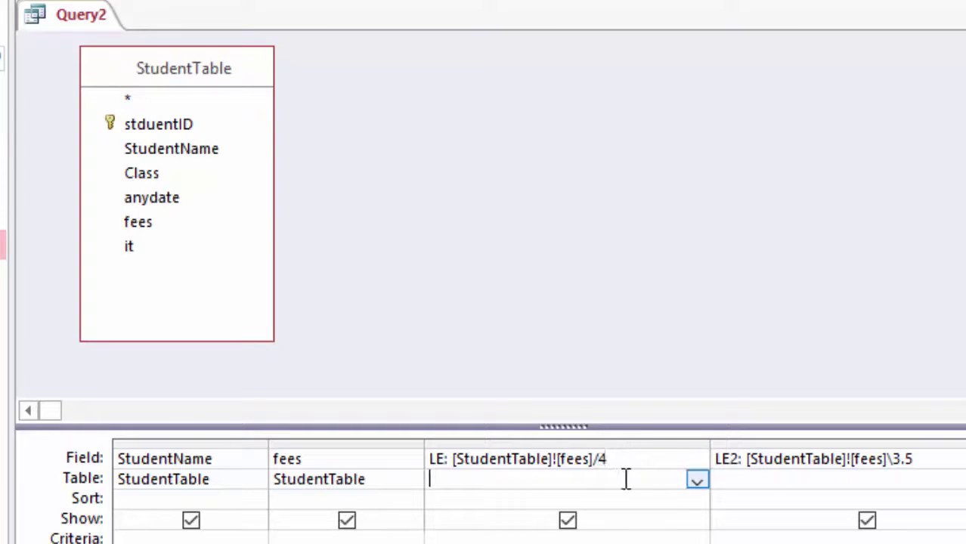
double_click(901, 459)
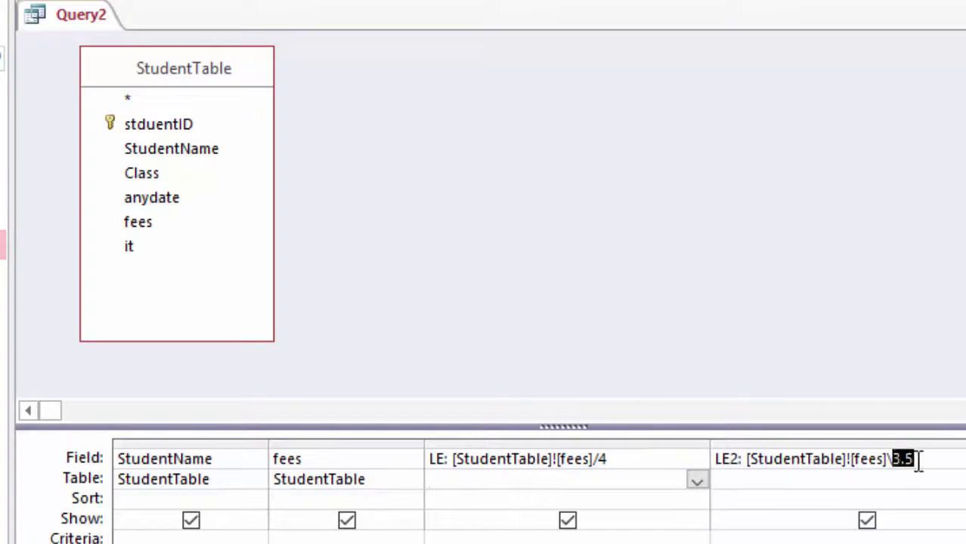
click(645, 464)
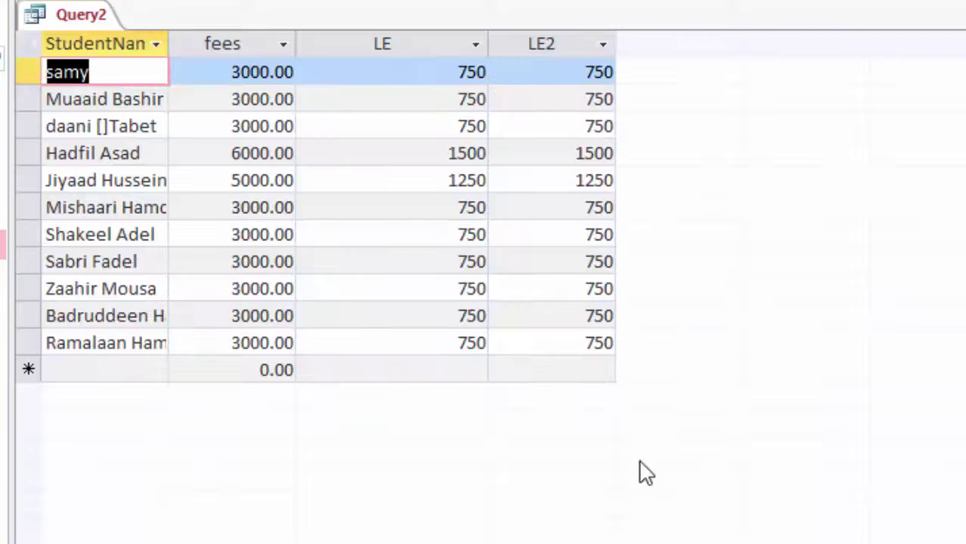
Set the first record's fees to 2511 in the query results to recalculate LE and LE2
click(236, 71)
double_click(236, 71)
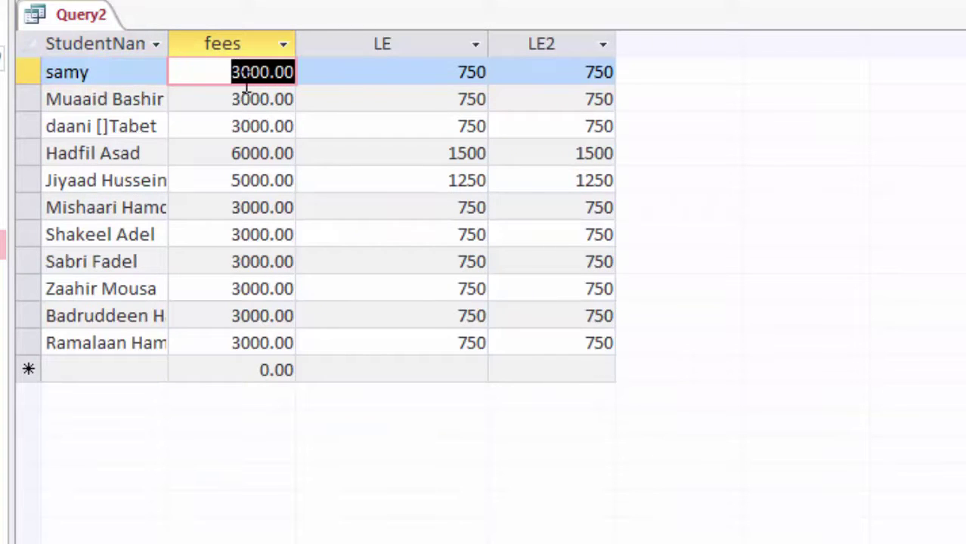
text(2511)
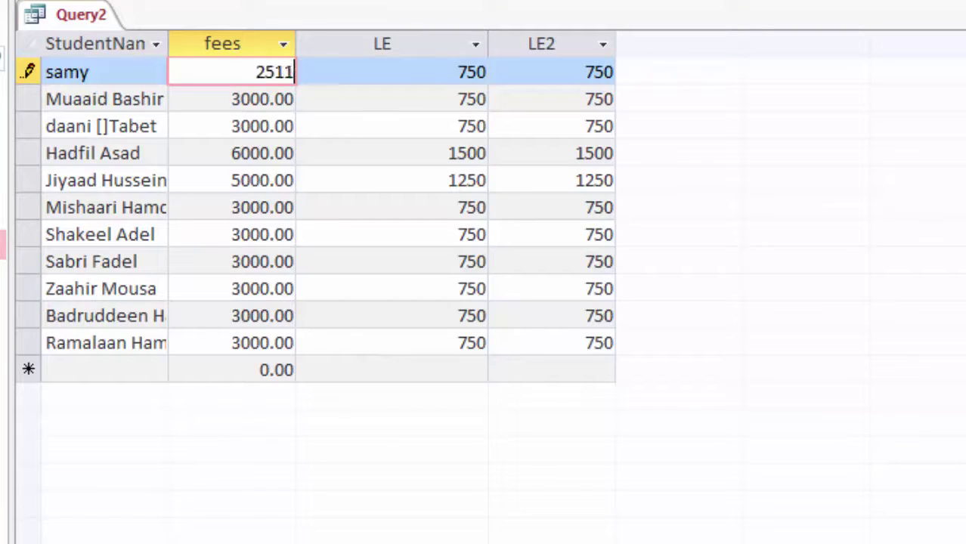
key(Tab)
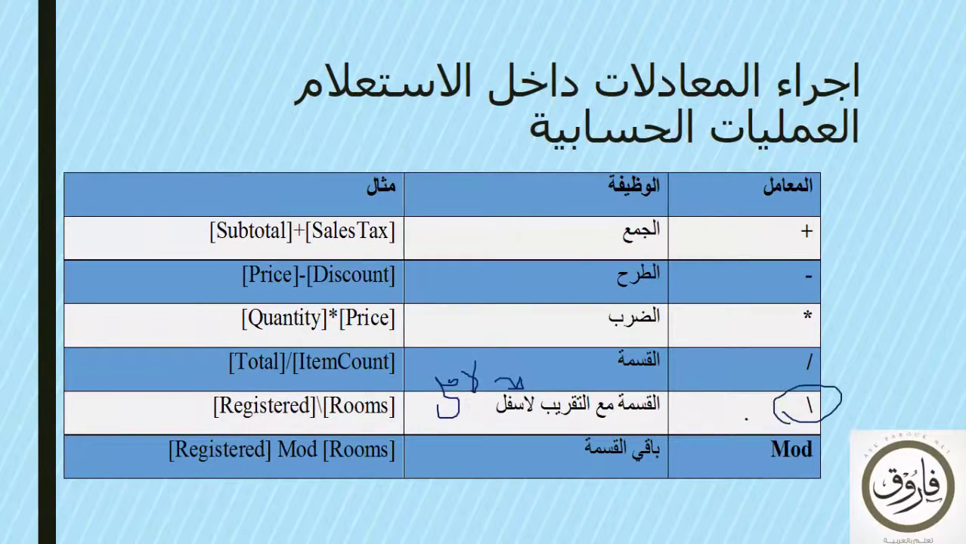
In the PowerPoint slide show, draw a loop around the handwritten sample number beside the rounded-down division row
mouse_move(483, 395)
mouse_down()
mouse_move(412, 364)
mouse_move(527, 373)
mouse_up()
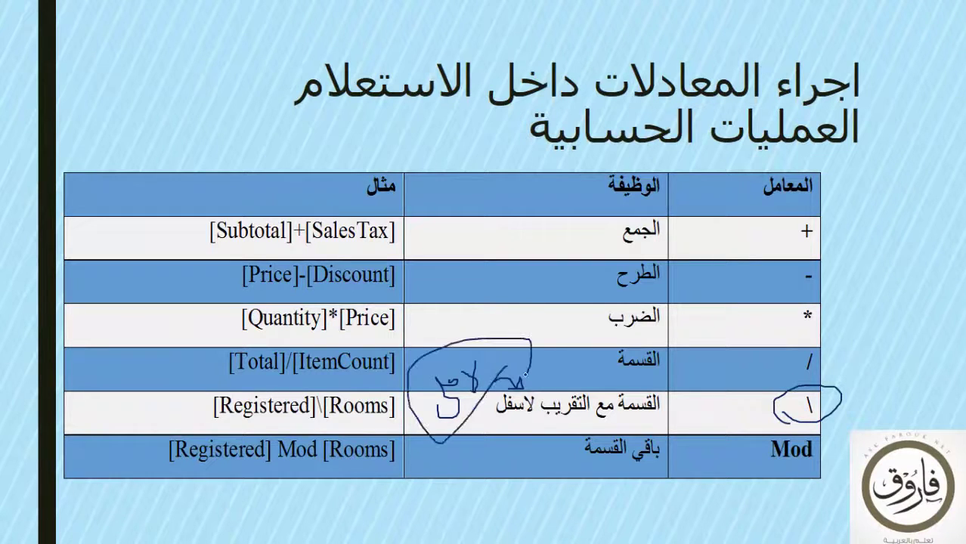
drag(492, 412, 547, 385)
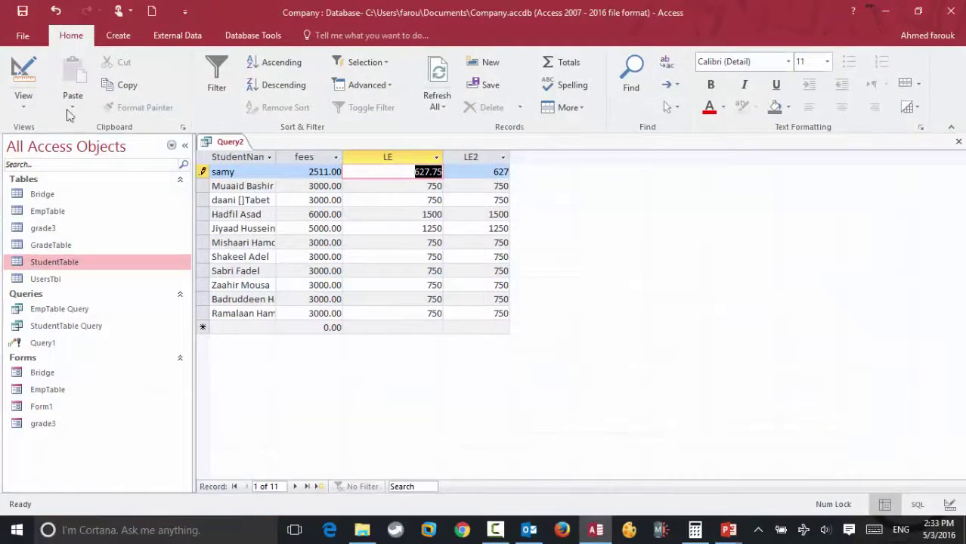
Back in the Access query design, replace the \ operator in LE2 with Mod and run the query
click(24, 80)
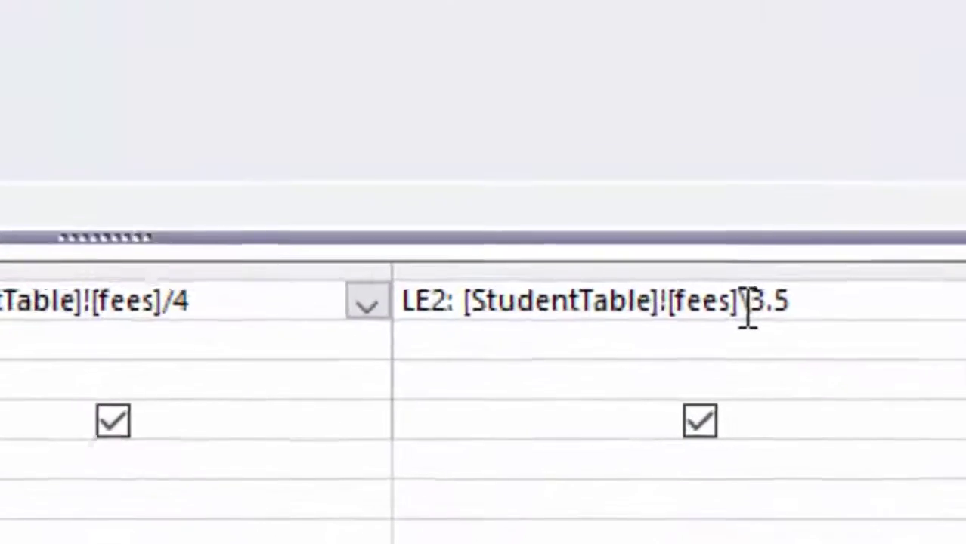
double_click(749, 310)
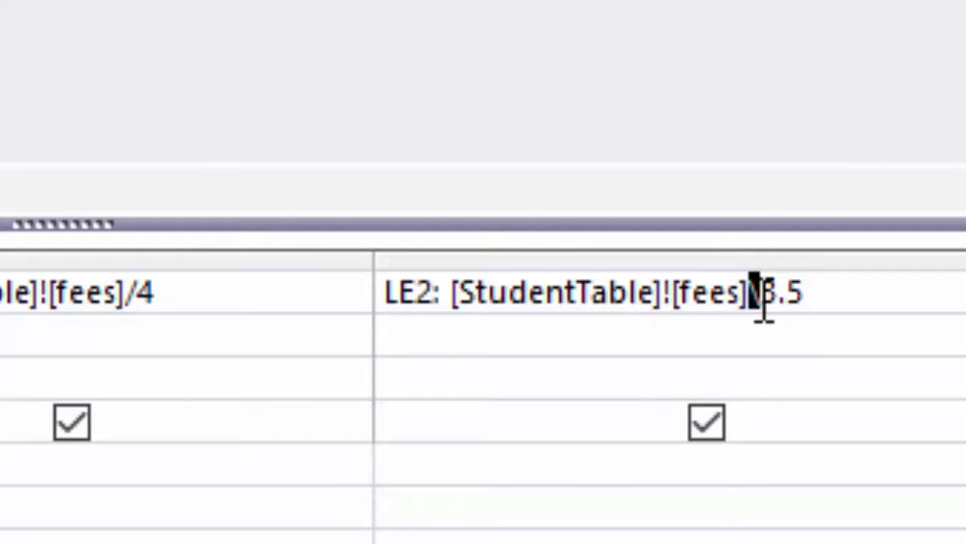
text(mod)
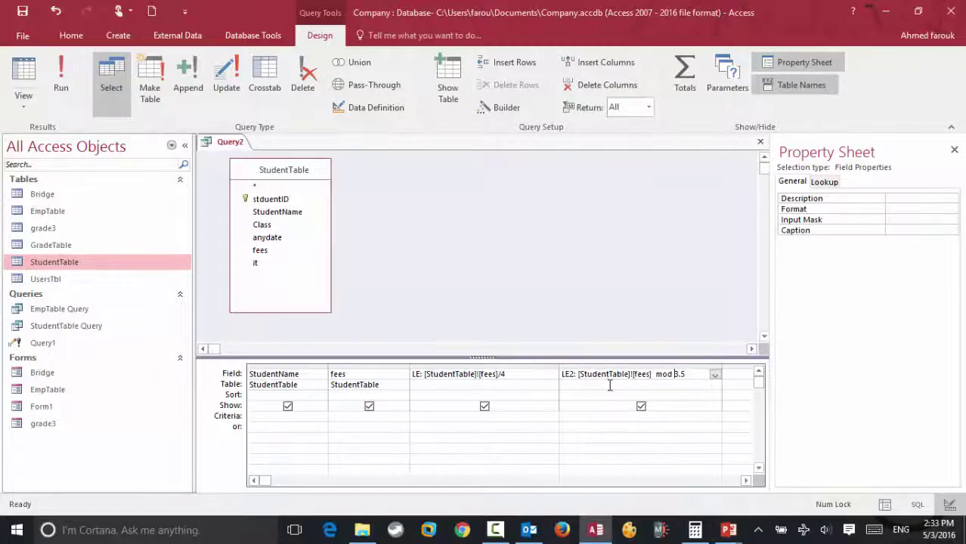
click(60, 76)
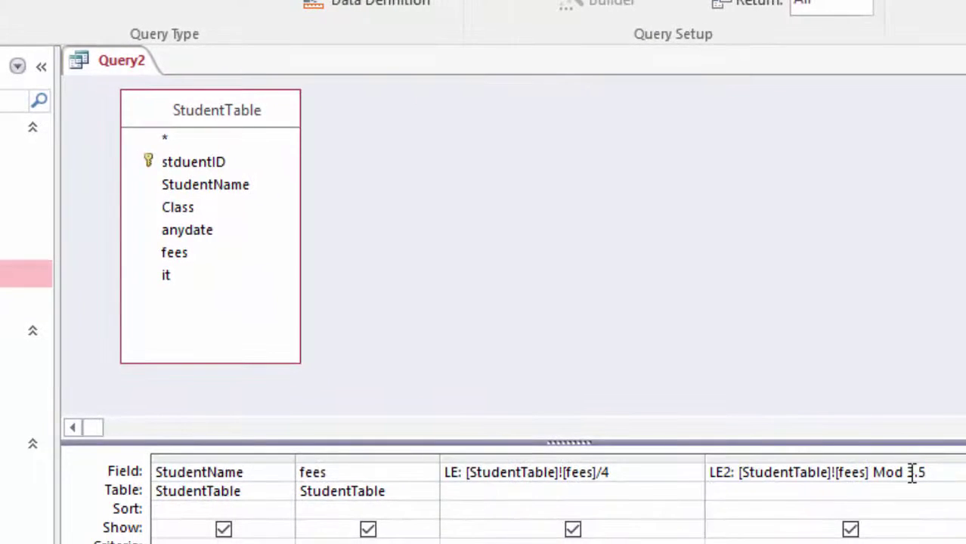
Set the LE2 expression to [StudentTable]![fees] Mod 2 and run the query
drag(905, 473, 930, 474)
text(2)
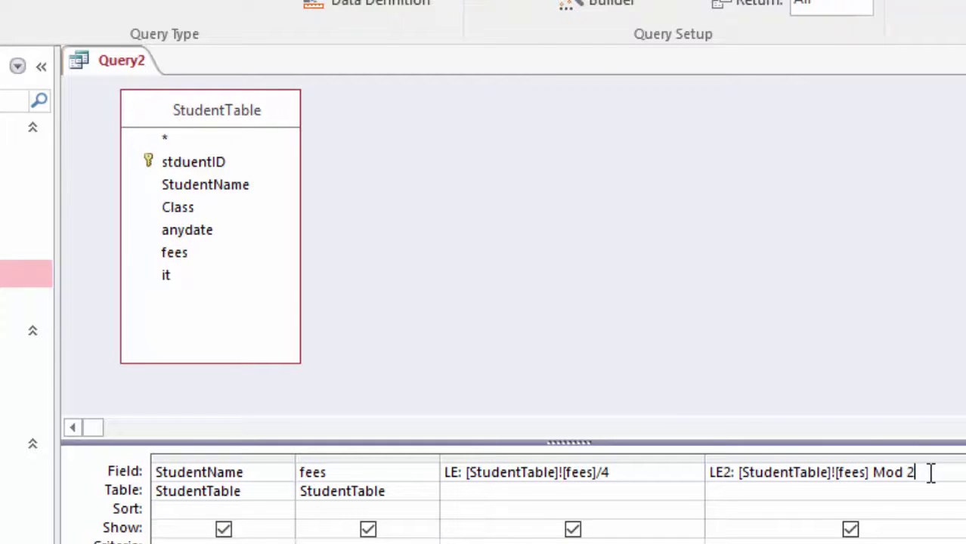
click(4, 4)
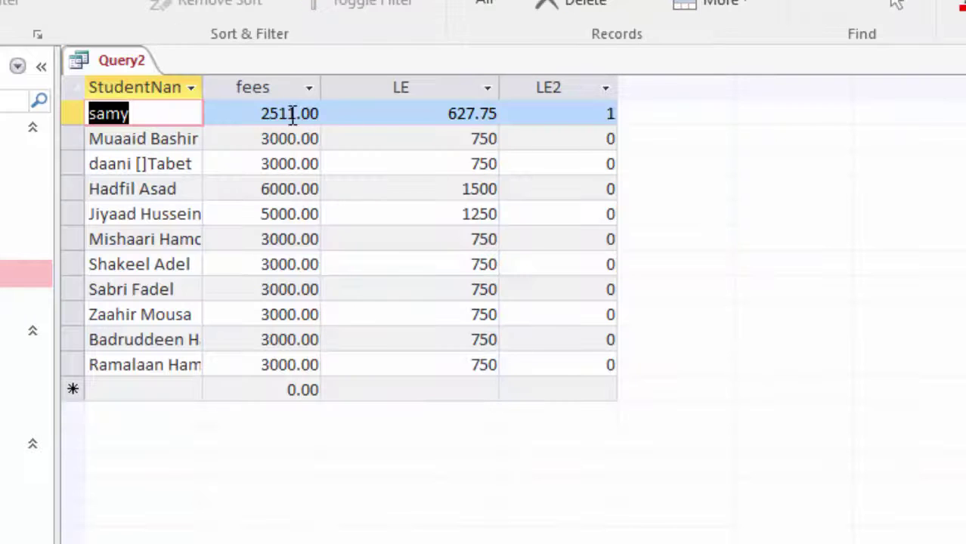
Set the first record's fees to 10 and commit the record to recalculate the Mod result
key(Tab)
text(10)
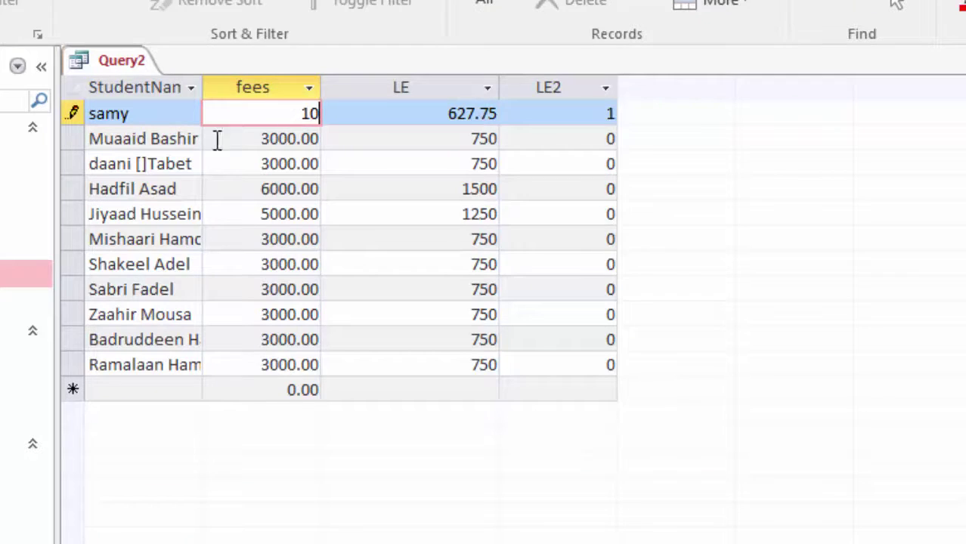
click(238, 145)
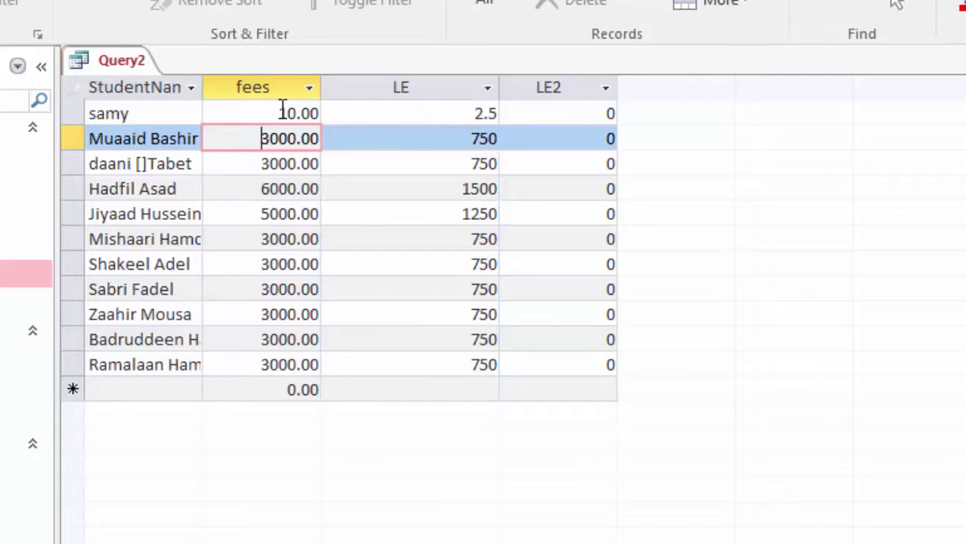
Set the first record's fees to 5 and commit the record to recalculate the Mod result
click(283, 112)
double_click(283, 118)
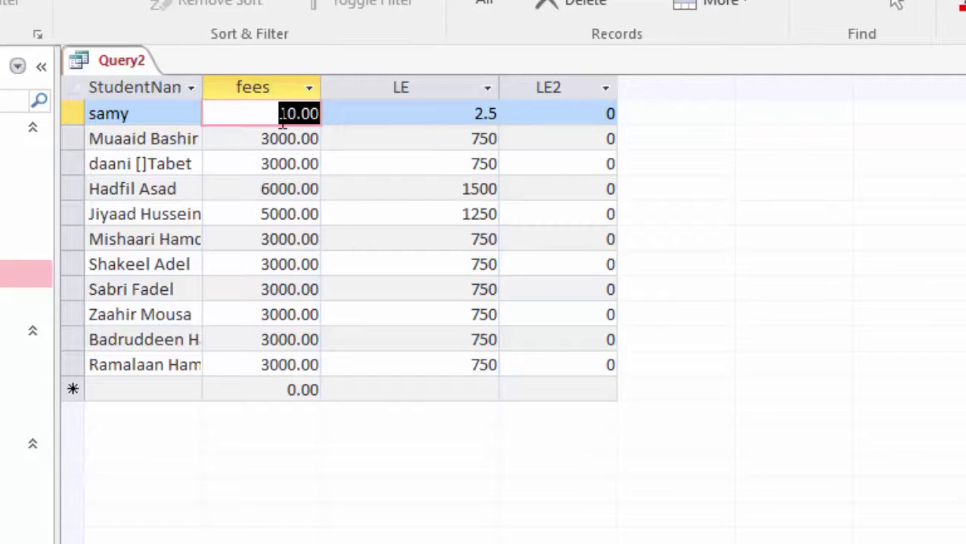
text(5)
click(297, 140)
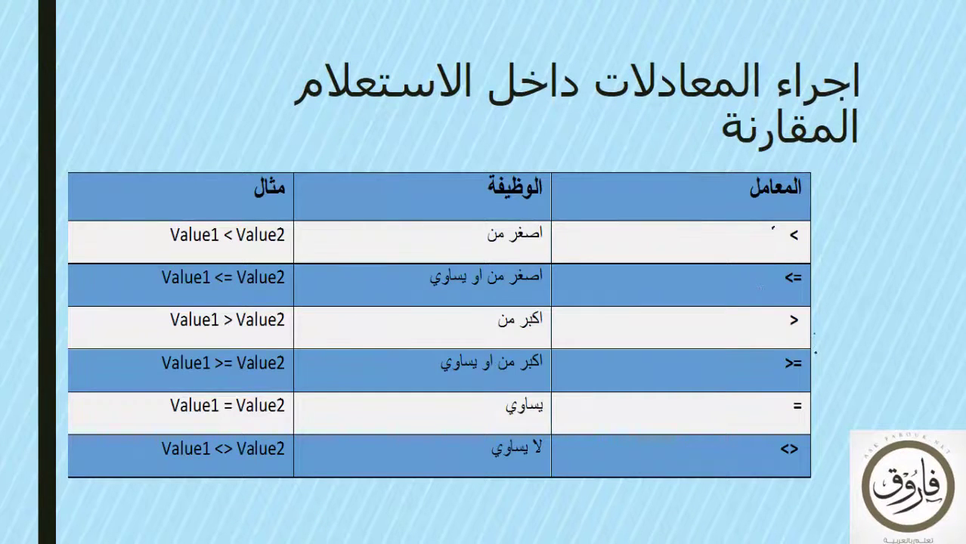
On the comparison operators slide in PowerPoint, circle the <> operator and draw a stroke down along the operator column
mouse_move(771, 476)
mouse_down()
mouse_move(770, 424)
mouse_move(819, 469)
mouse_up()
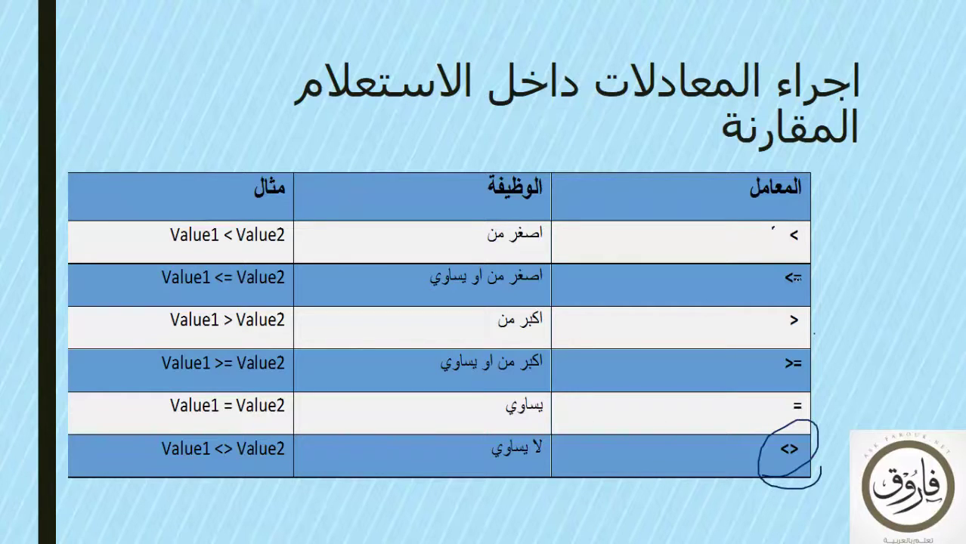
mouse_move(835, 229)
mouse_down()
mouse_move(840, 361)
mouse_move(817, 478)
mouse_up()
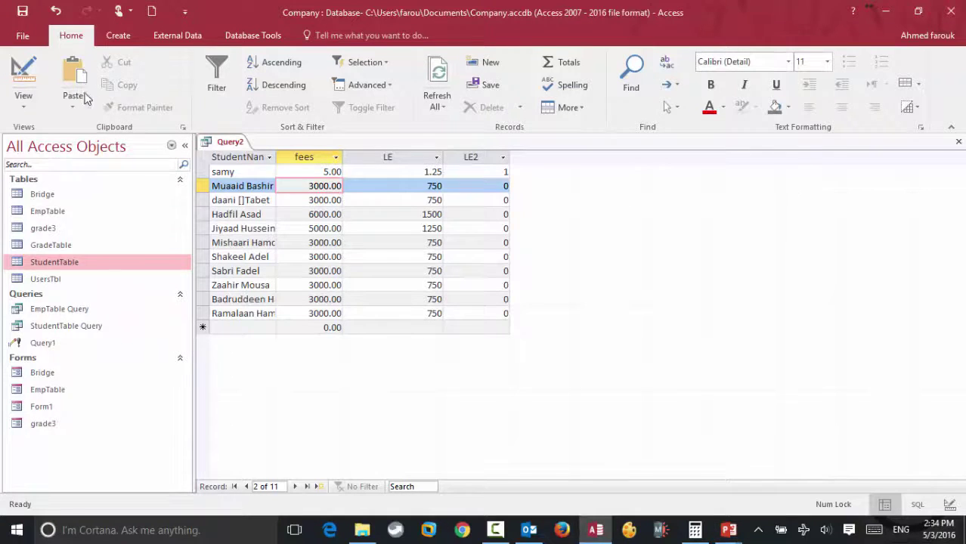
Return to the Access query design and delete the LE calculated column
click(23, 79)
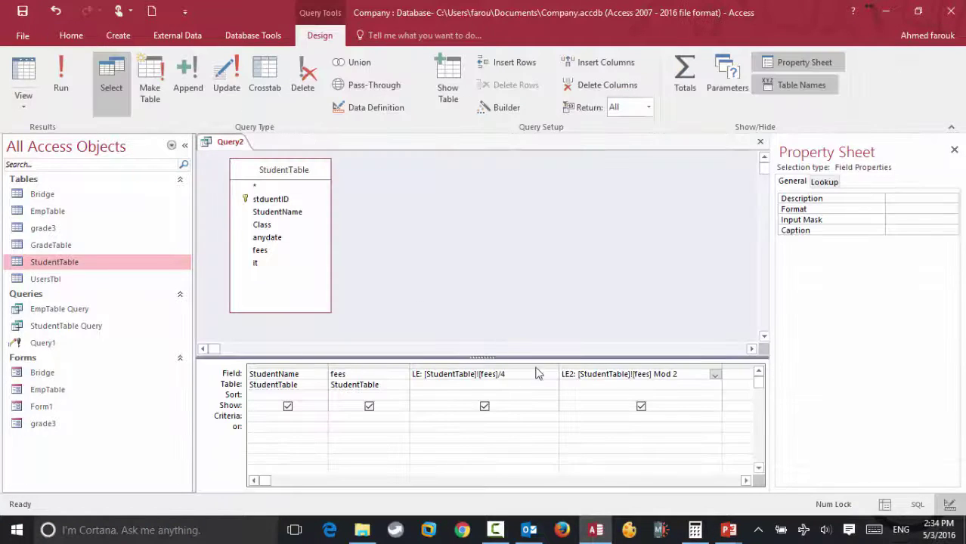
click(535, 365)
key(Delete)
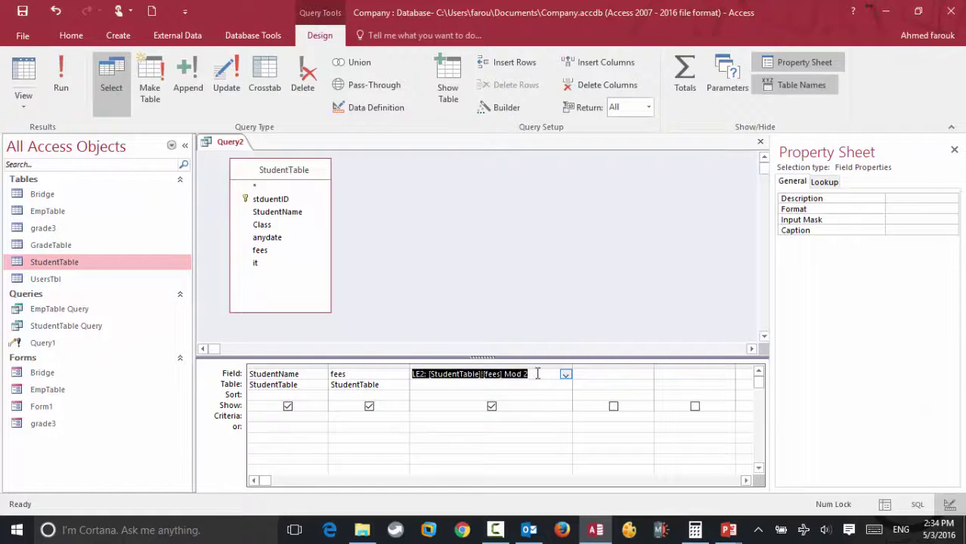
Replace the whole LE2 calculated field expression with "fess2="
drag(538, 374, 411, 374)
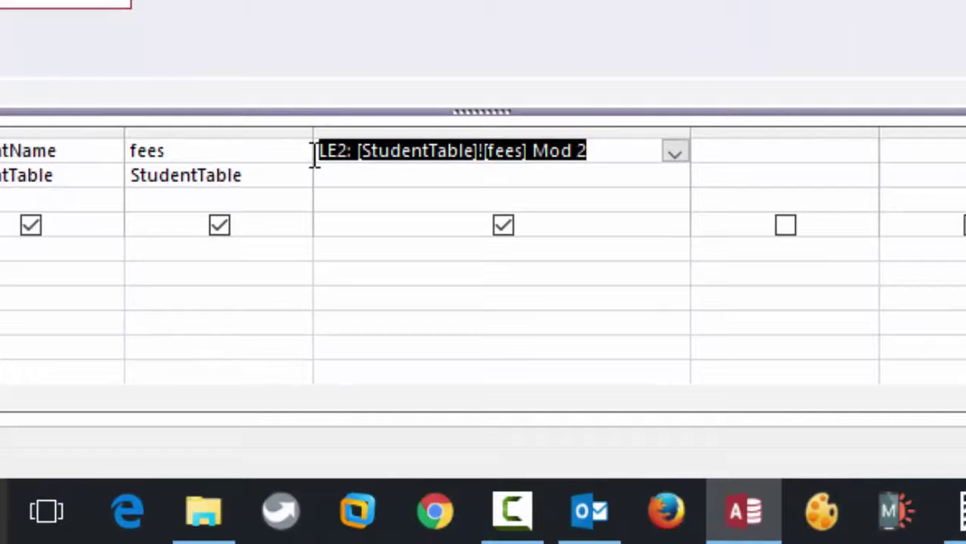
text(fess)
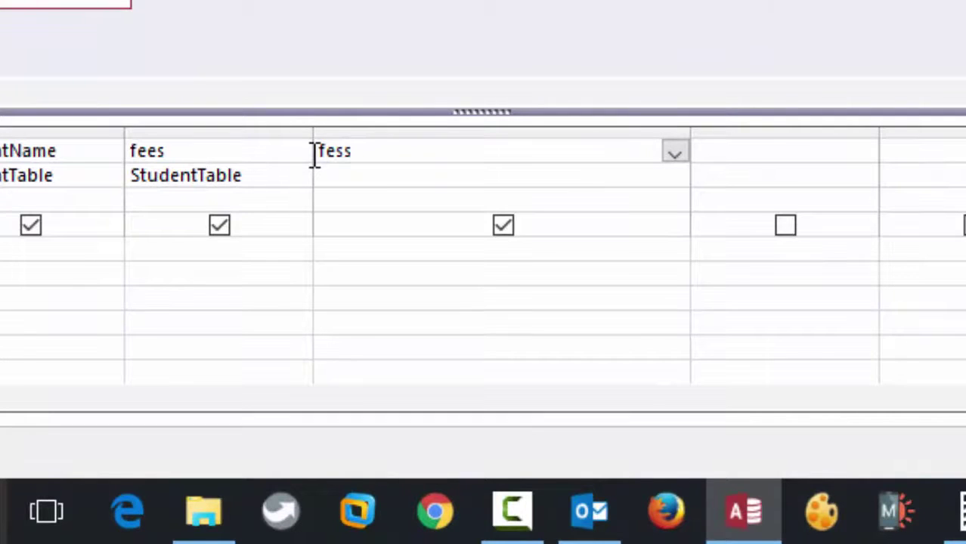
text(2=)
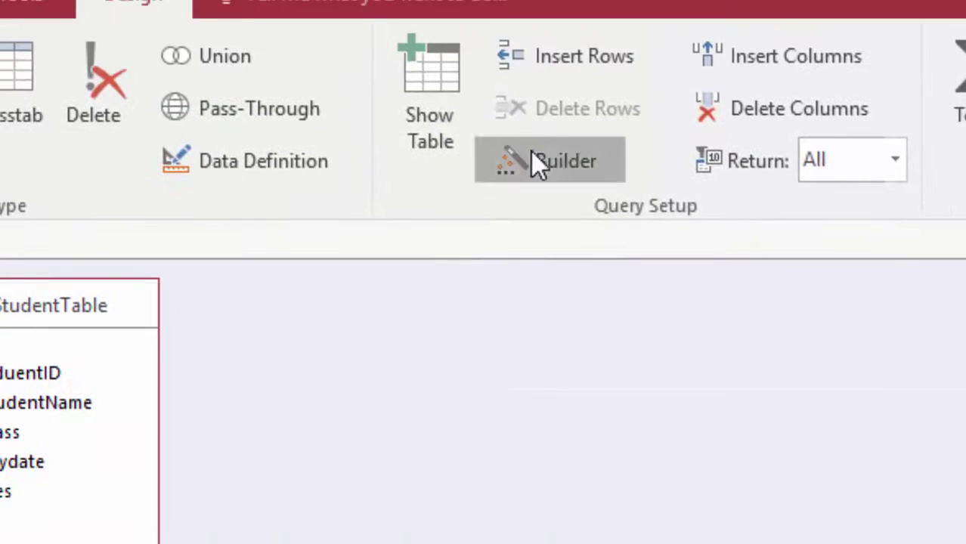
In the Expression Builder, add the StudentTable fees field and =3000, giving fess2= [StudentTable]![fees] =3000
click(535, 160)
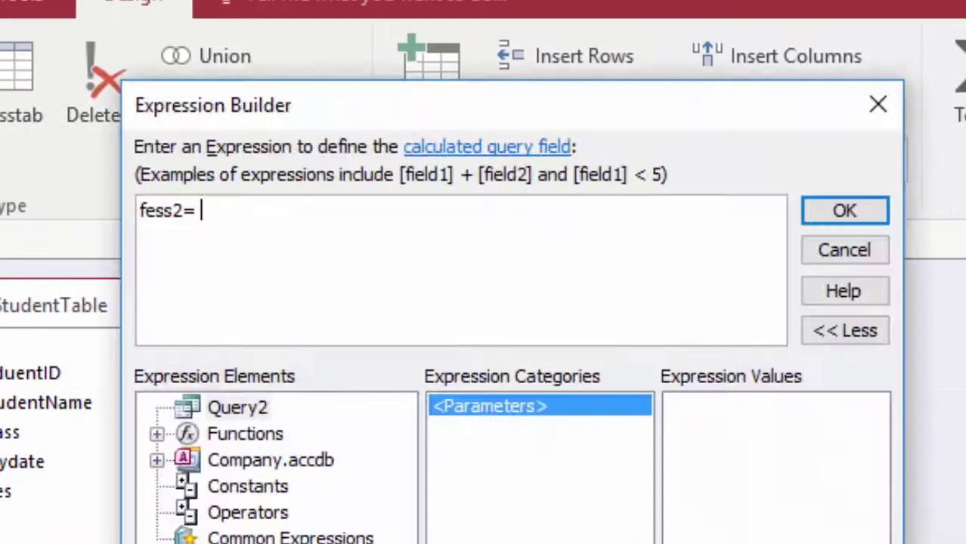
click(156, 460)
click(182, 486)
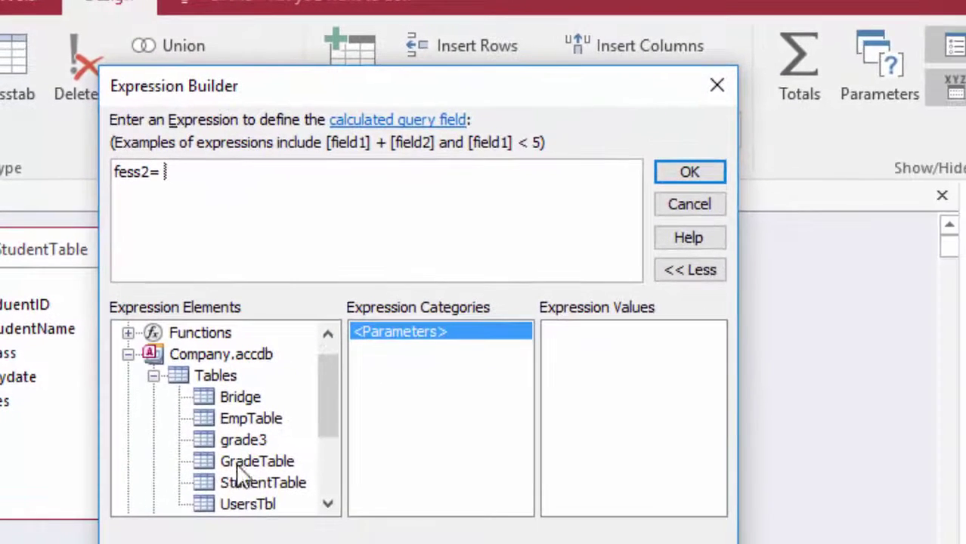
click(238, 478)
double_click(373, 401)
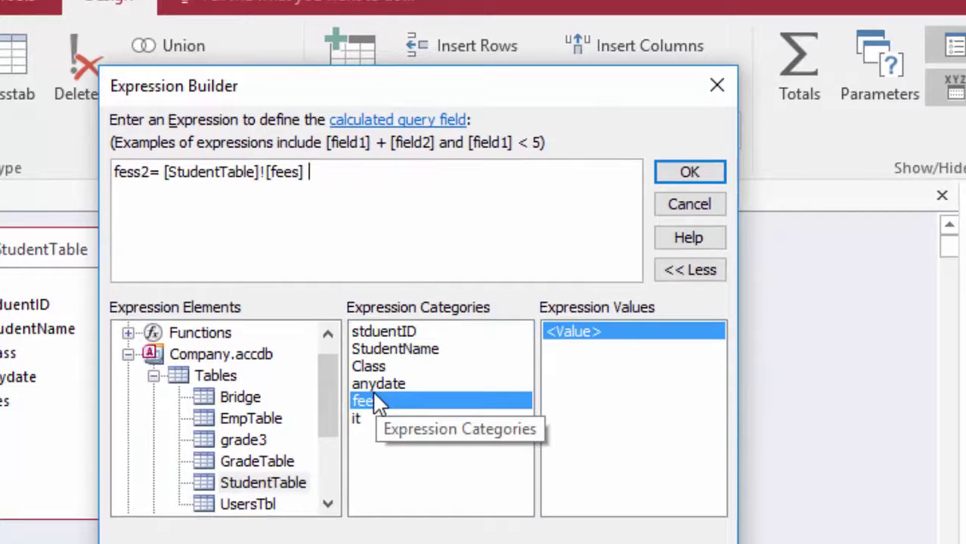
text(=3000)
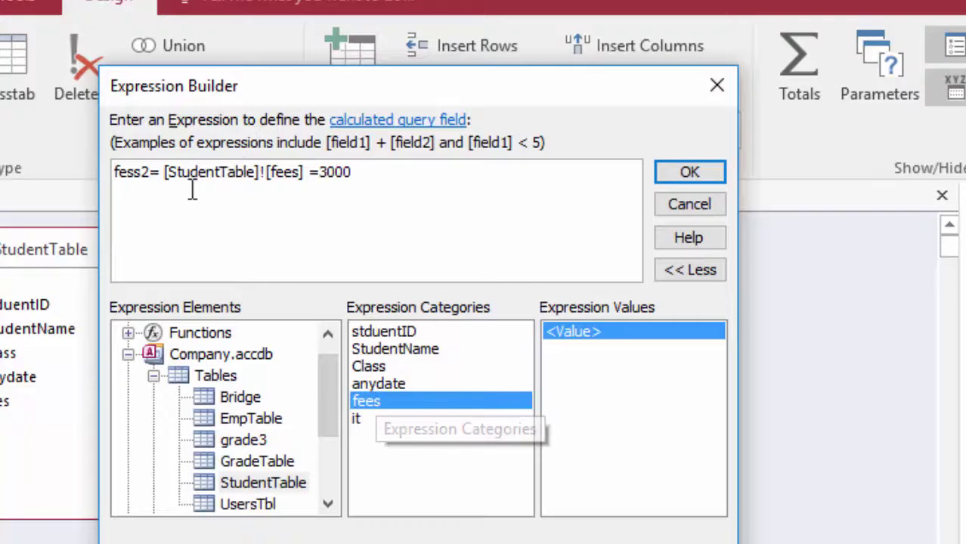
Accept the comparison expression and run the query, leaving the fess2 parameter value blank
click(675, 178)
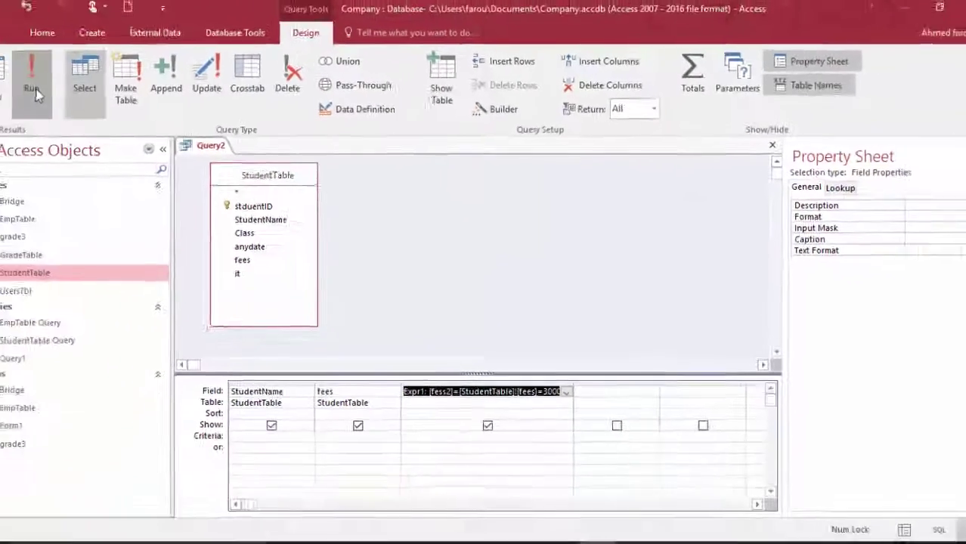
click(35, 80)
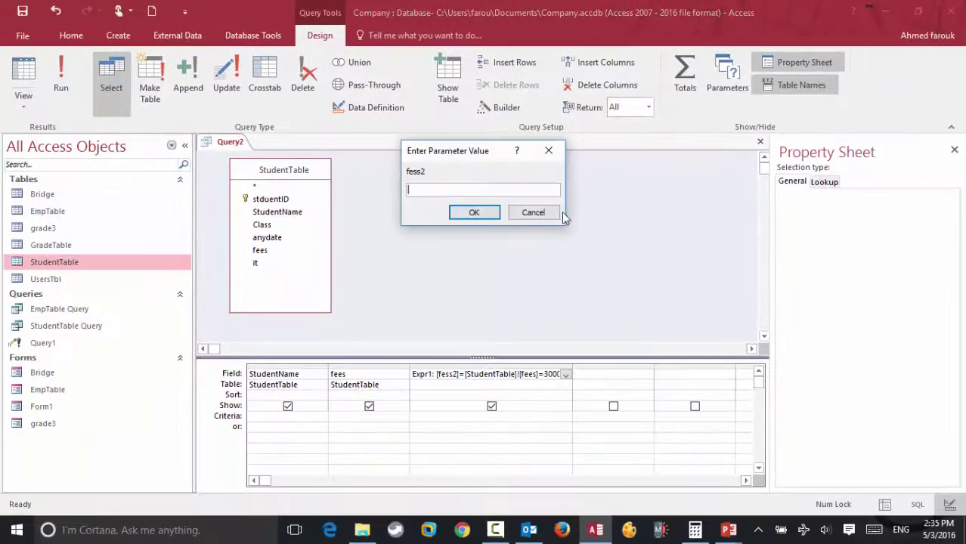
click(477, 214)
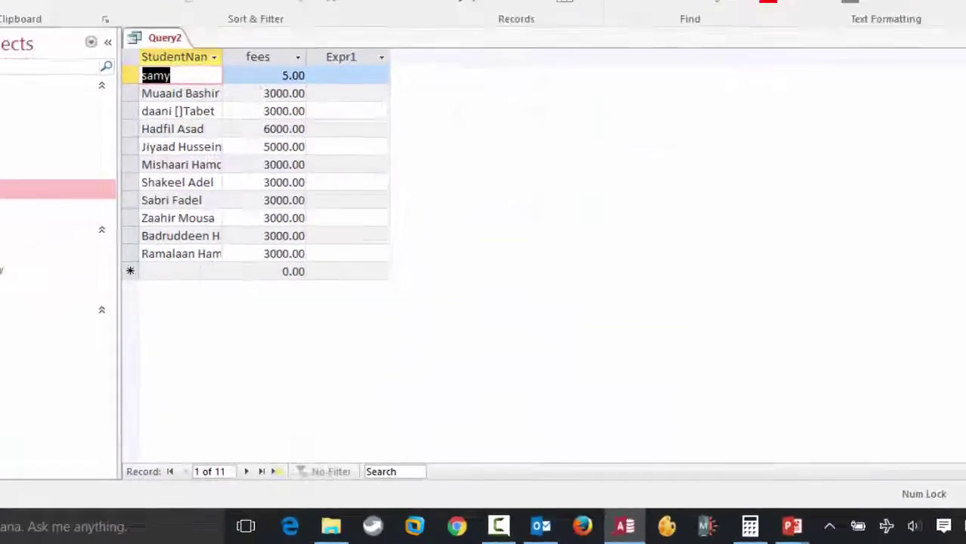
Return to the query design and name the comparison column "fees 2", giving fees 2: [StudentTable]![fees]=3000
click(26, 80)
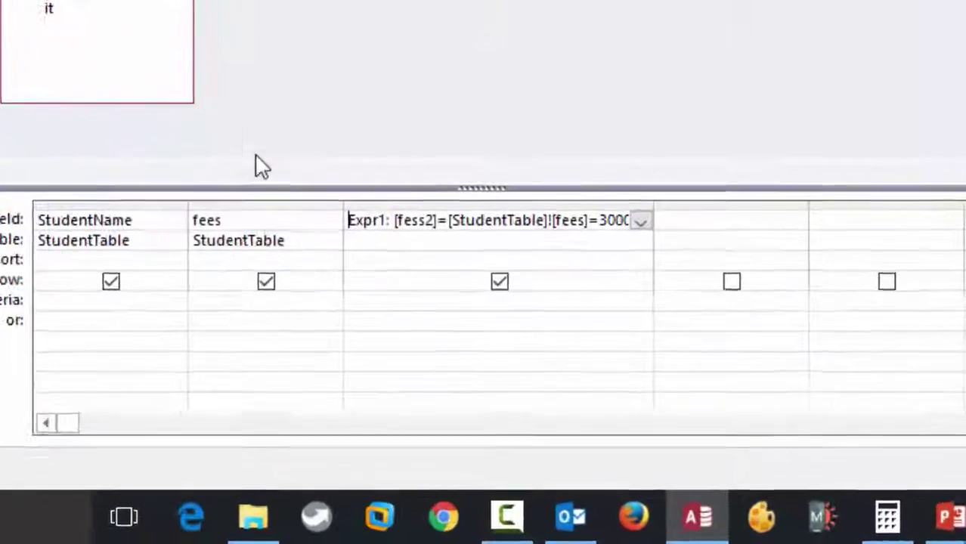
drag(427, 155, 318, 159)
text(fess)
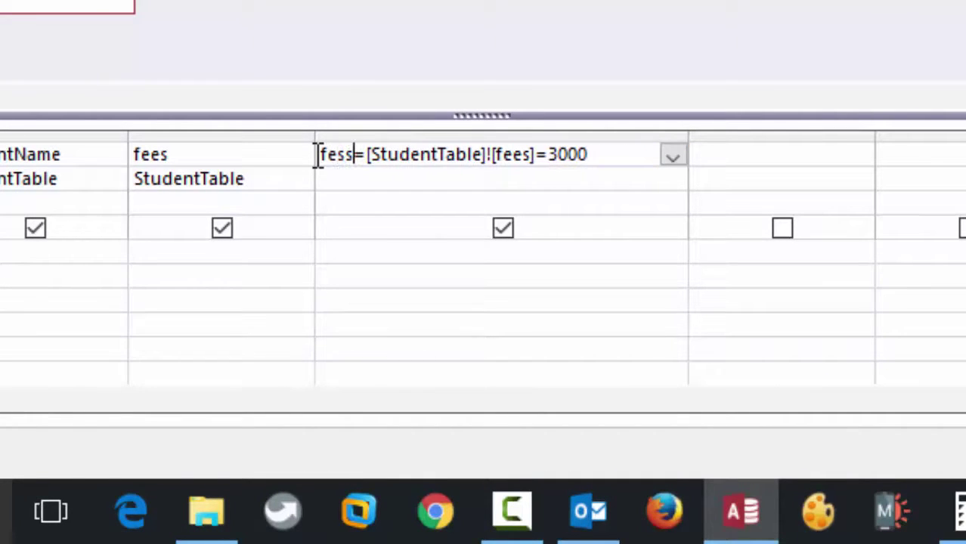
key(BackSpace)
key(BackSpace)
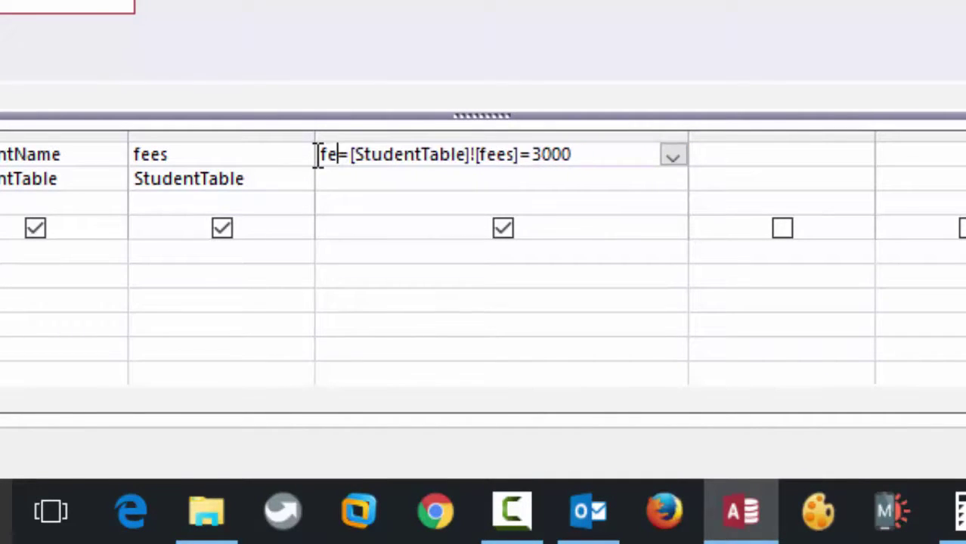
text(es 2)
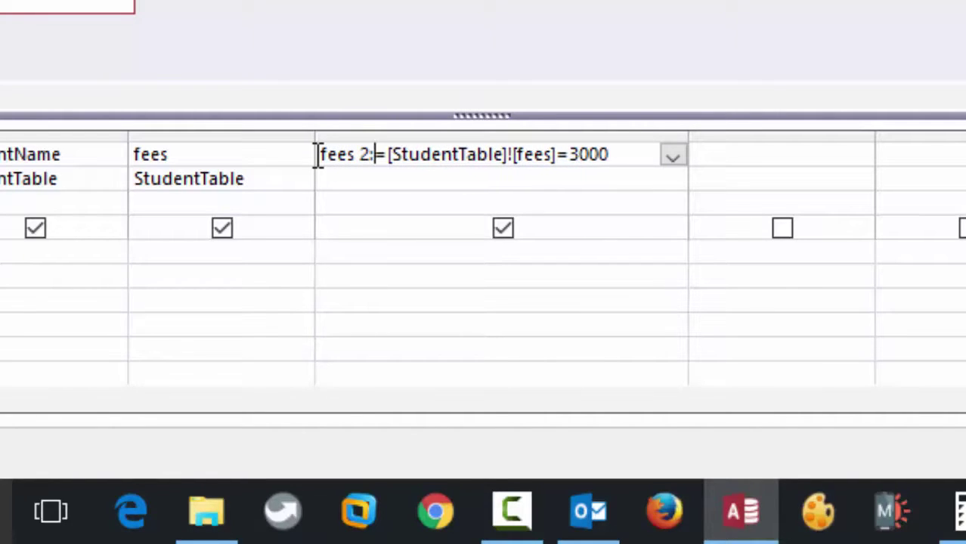
text(:)
key(Down)
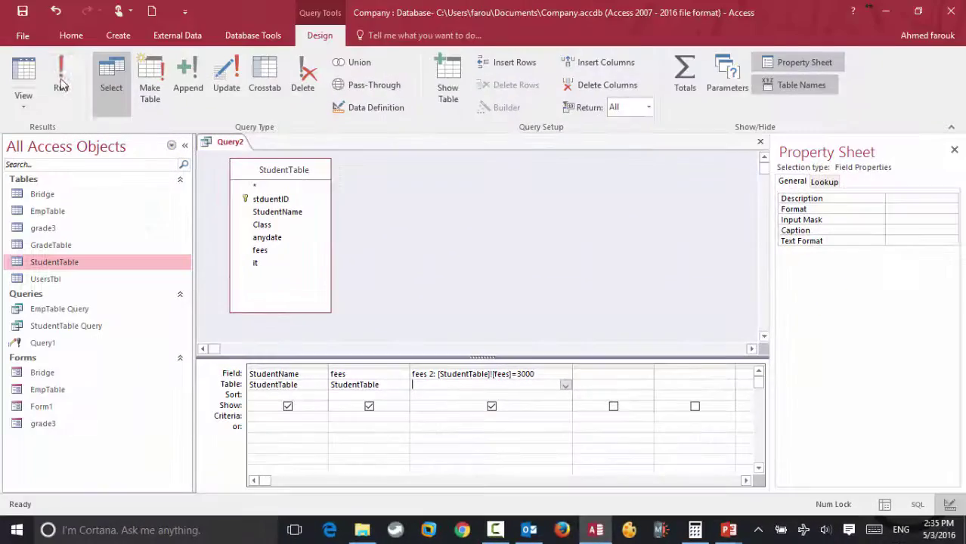
Run the query and compare the fees 2 results with the fees values of individual students
click(61, 90)
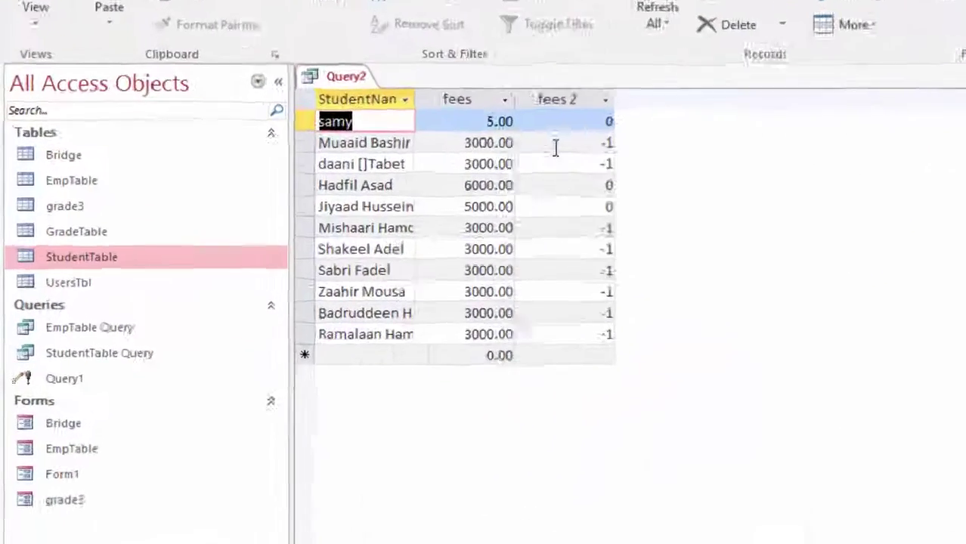
click(370, 186)
click(772, 122)
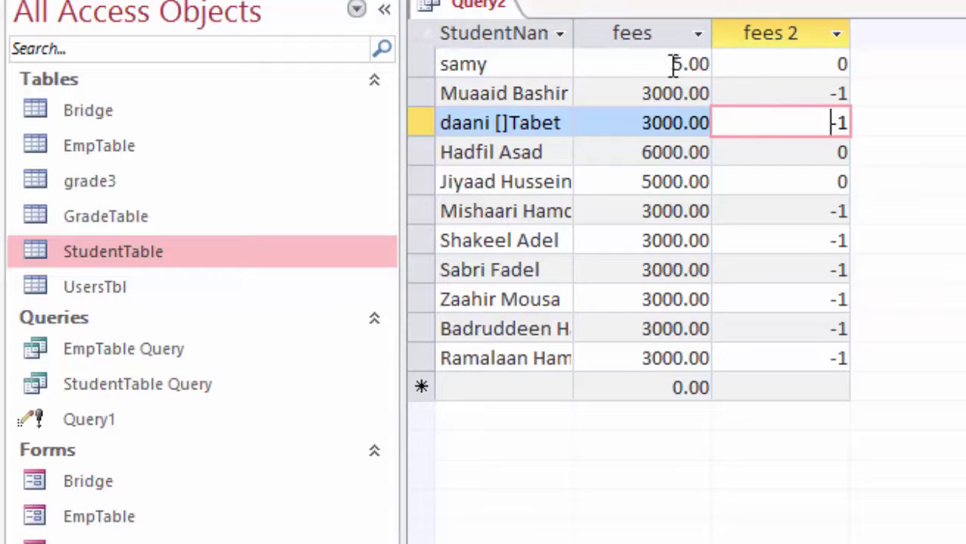
click(781, 65)
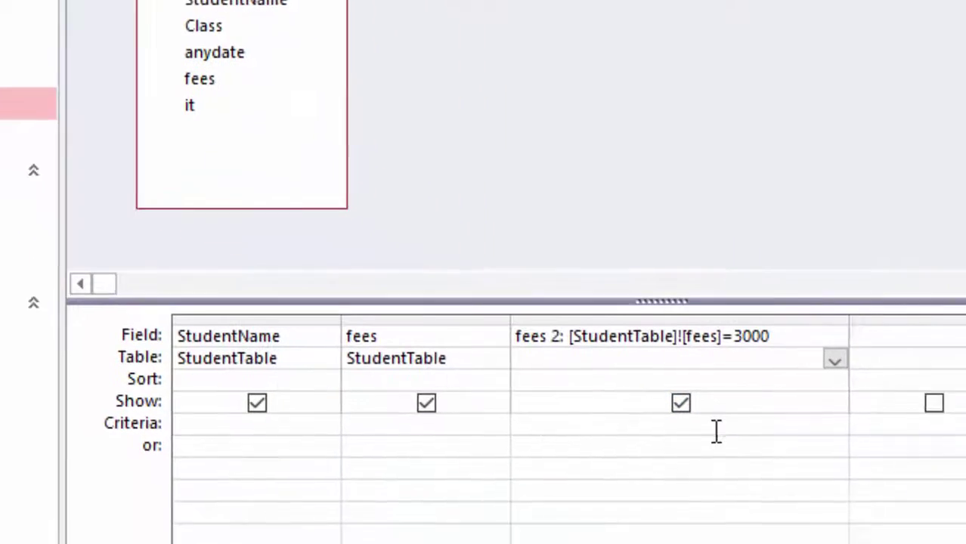
In the query design, set the fees 2 criterion to true and run the query
click(903, 511)
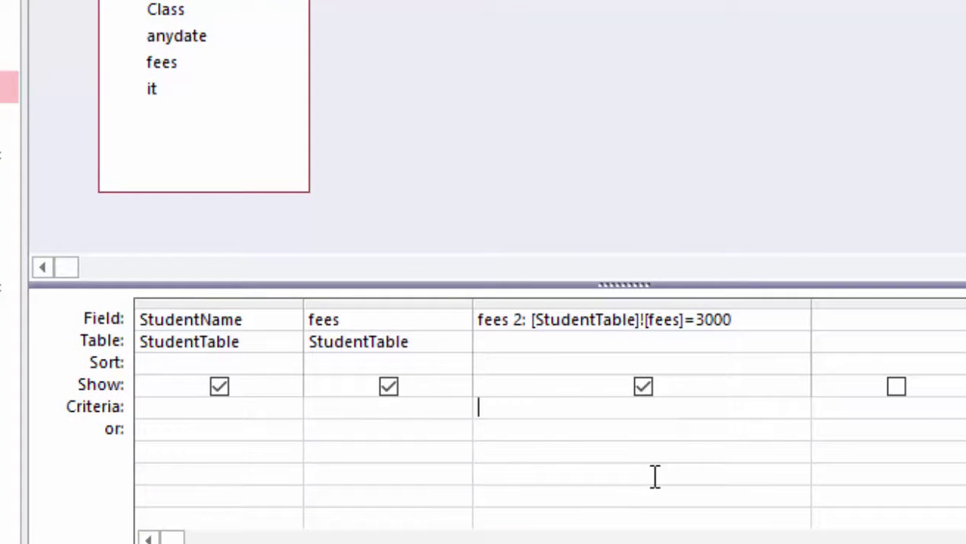
text(true)
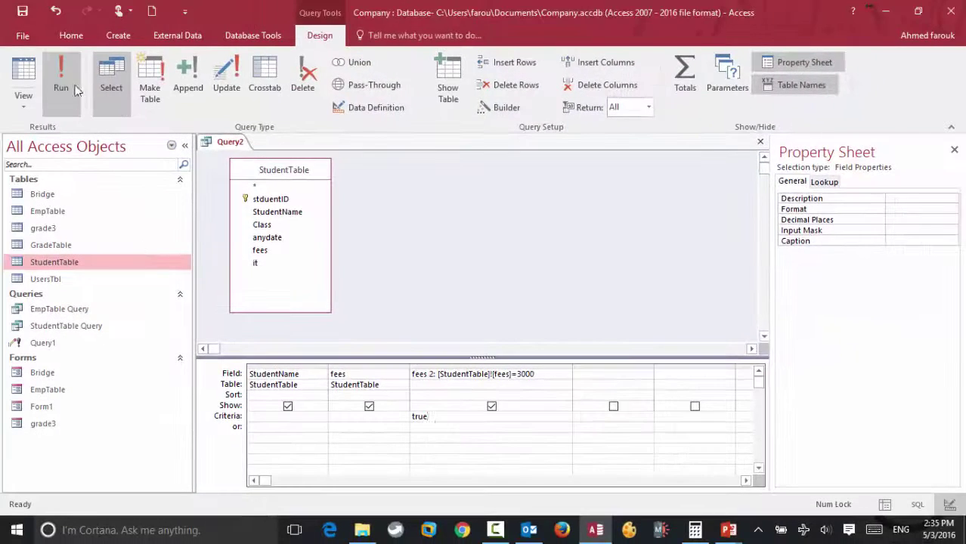
click(63, 79)
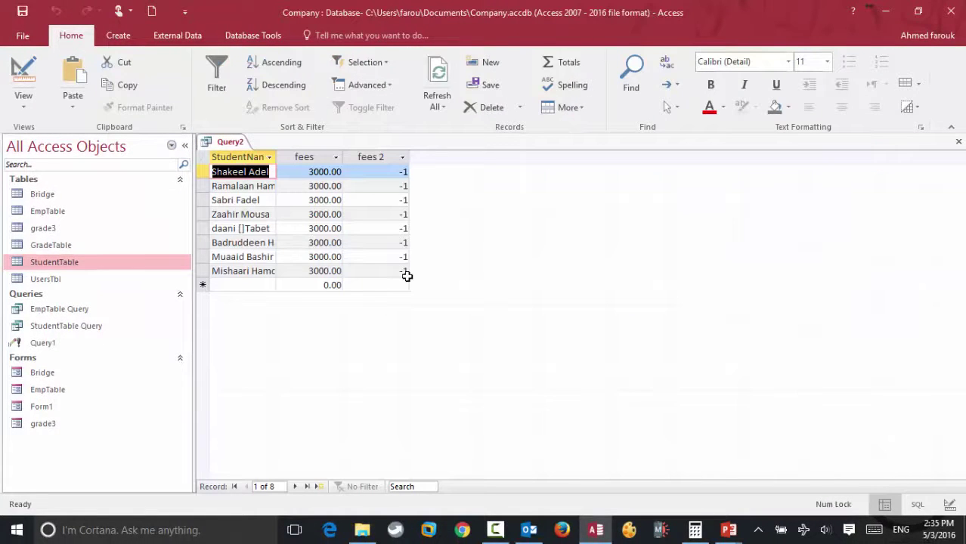
Return to the query design, set the fees 2 criterion to false and run the query
click(36, 76)
drag(453, 423, 403, 412)
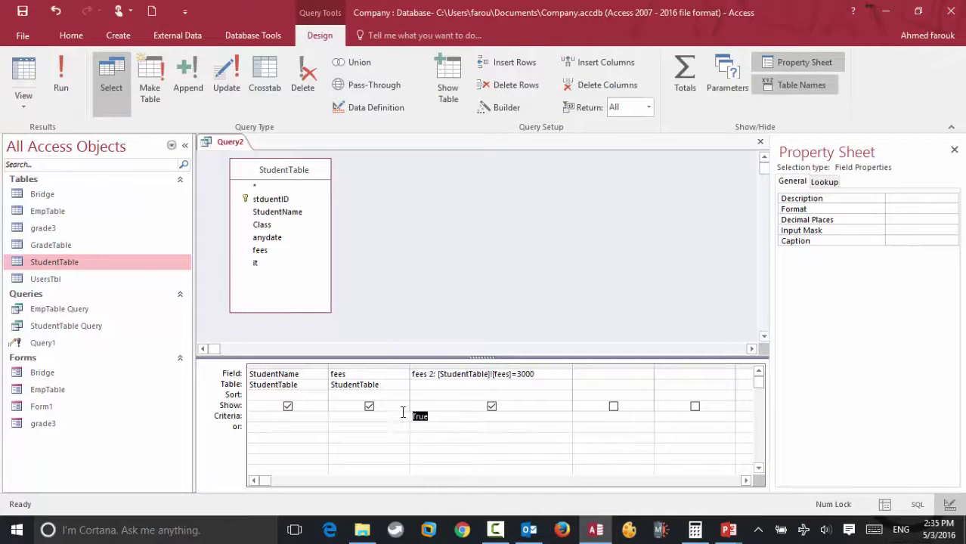
text(false)
click(59, 83)
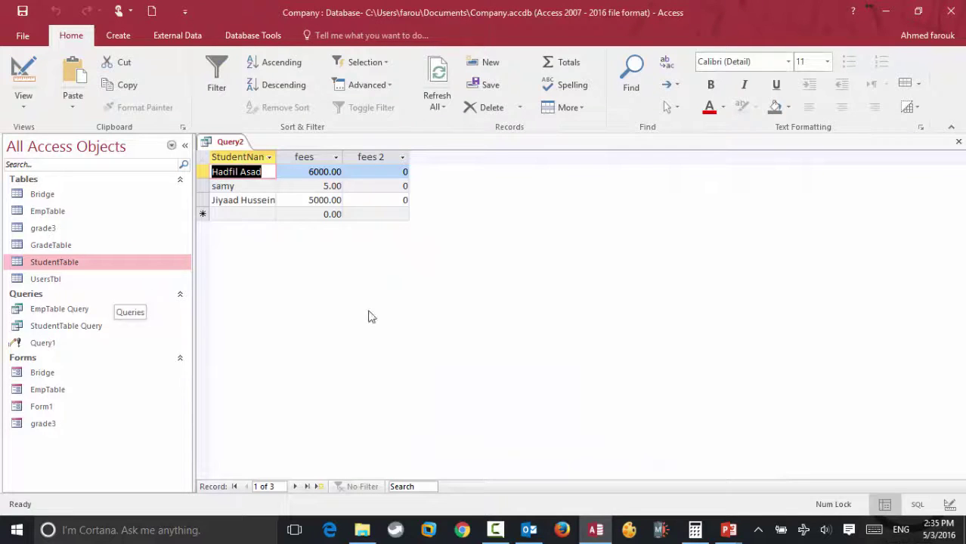
mouse_move(725, 529)
click(800, 475)
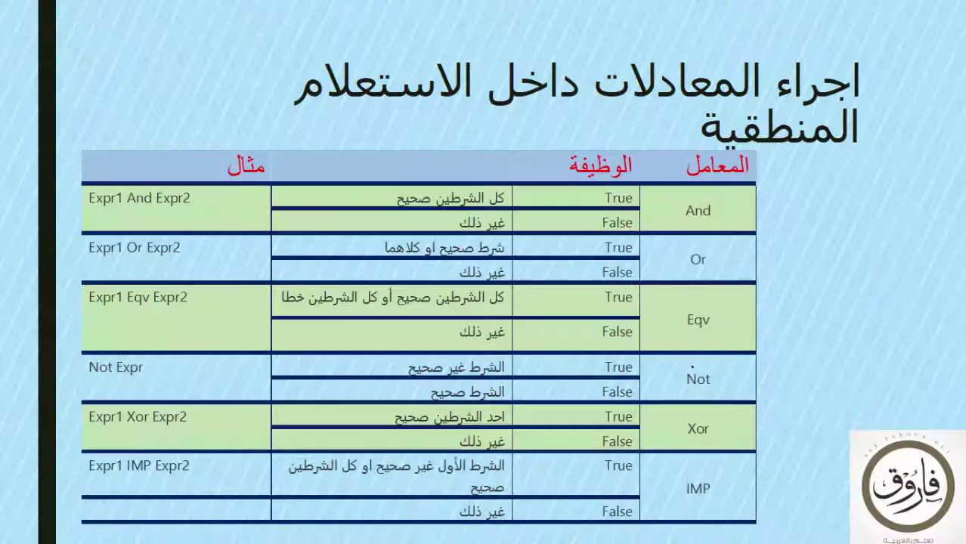
mouse_move(724, 147)
mouse_down()
mouse_move(795, 172)
mouse_move(721, 102)
mouse_move(654, 136)
mouse_up()
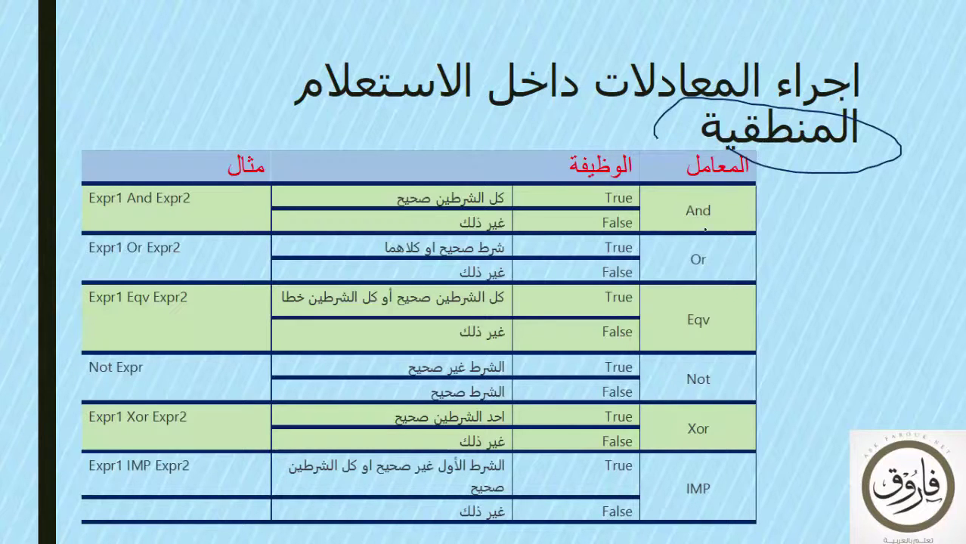
drag(720, 205, 760, 203)
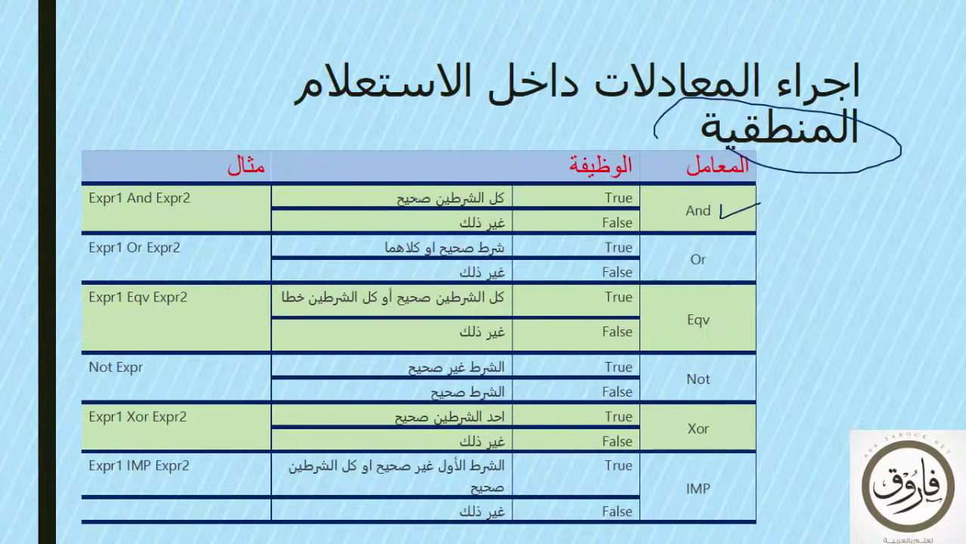
mouse_move(398, 180)
mouse_down()
mouse_move(414, 221)
mouse_move(394, 186)
mouse_up()
mouse_move(671, 324)
mouse_down()
mouse_move(734, 308)
mouse_move(670, 326)
mouse_up()
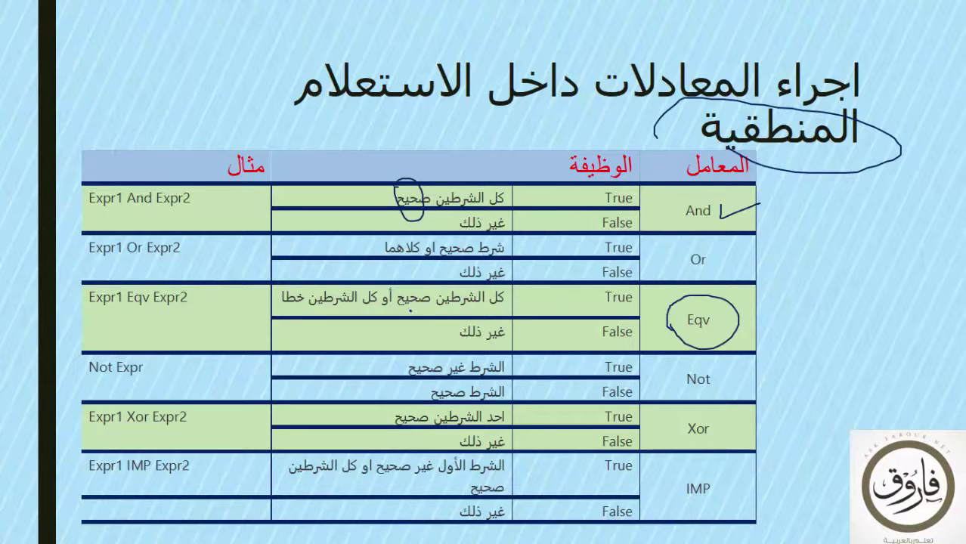
drag(411, 310, 487, 310)
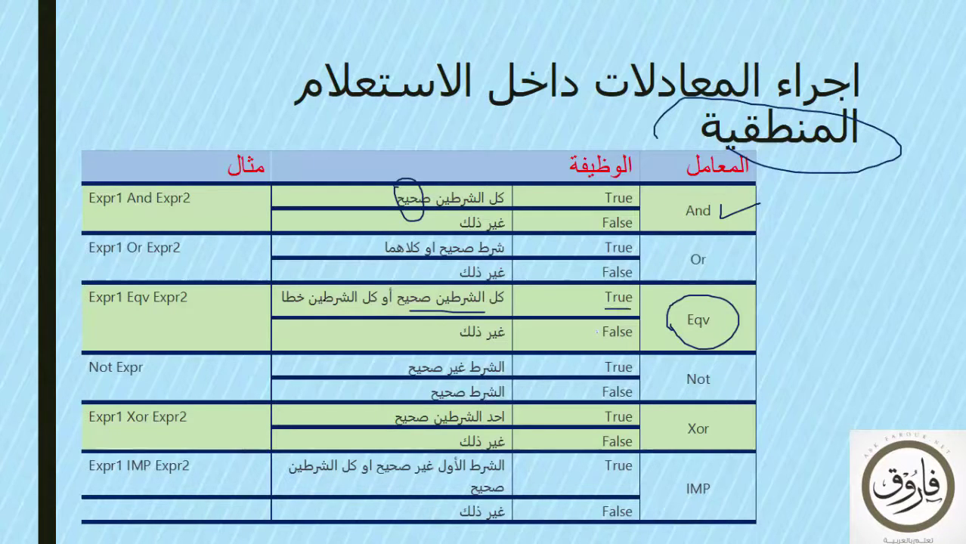
drag(678, 387, 674, 371)
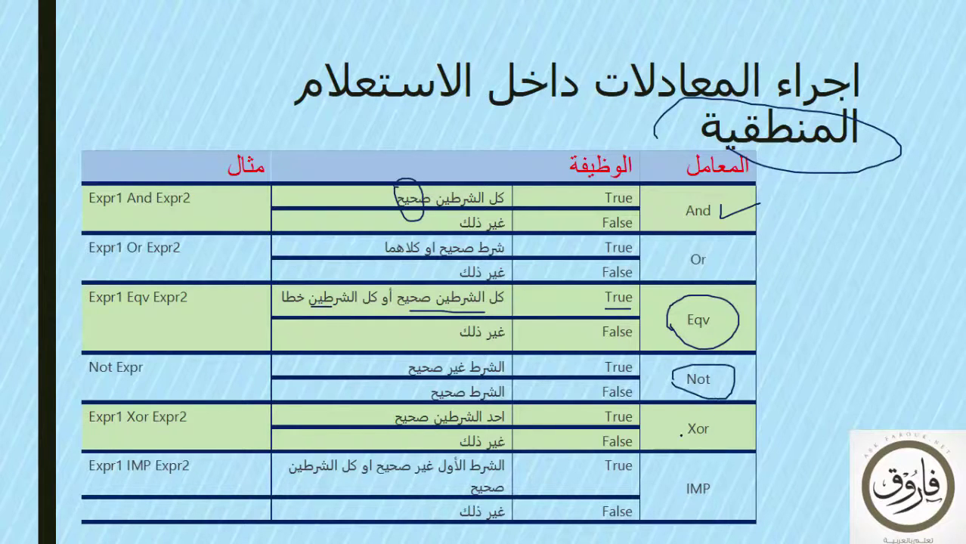
mouse_move(681, 435)
mouse_down()
mouse_move(719, 440)
mouse_move(673, 406)
mouse_move(675, 438)
mouse_up()
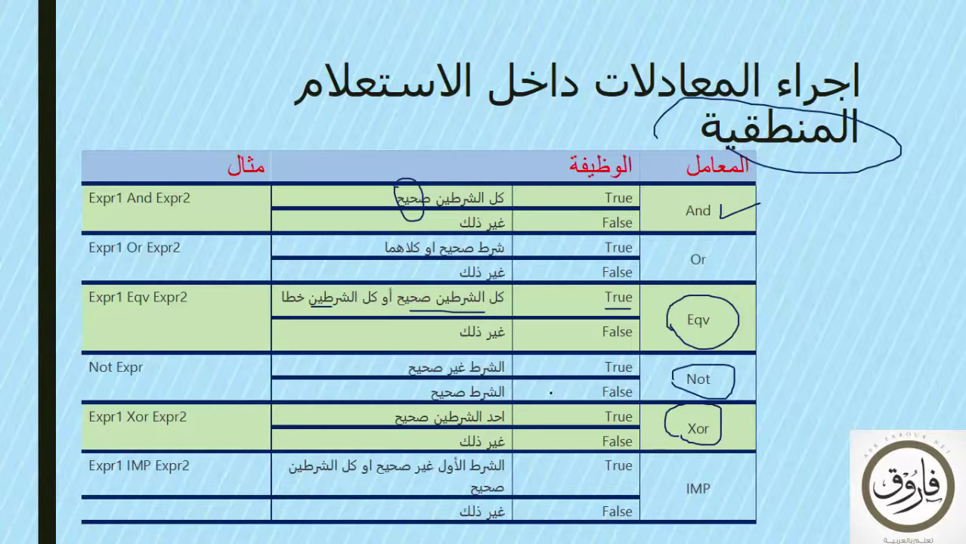
drag(556, 373, 604, 361)
mouse_move(397, 412)
mouse_down()
mouse_move(423, 432)
mouse_move(412, 405)
mouse_up()
drag(539, 416, 591, 418)
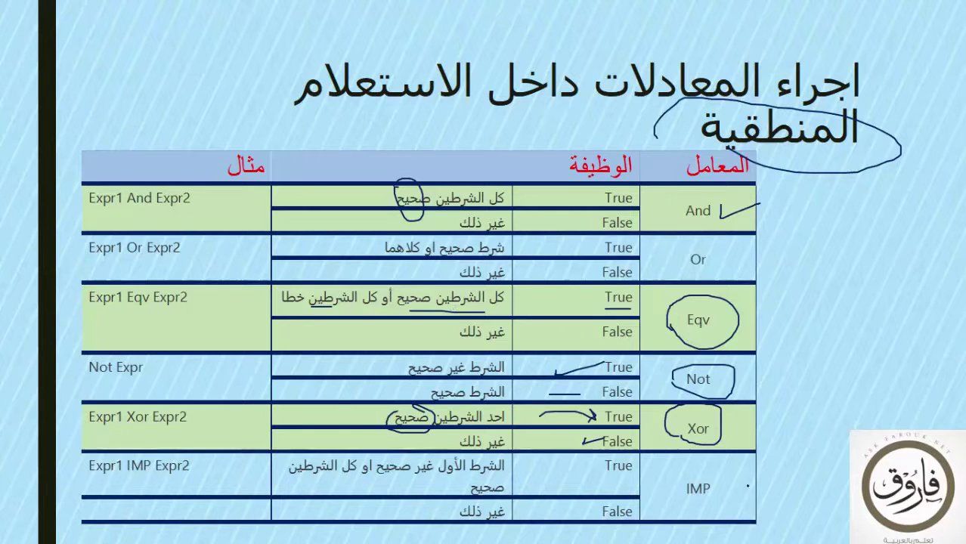
mouse_move(678, 497)
mouse_down()
mouse_move(728, 496)
mouse_move(669, 503)
mouse_up()
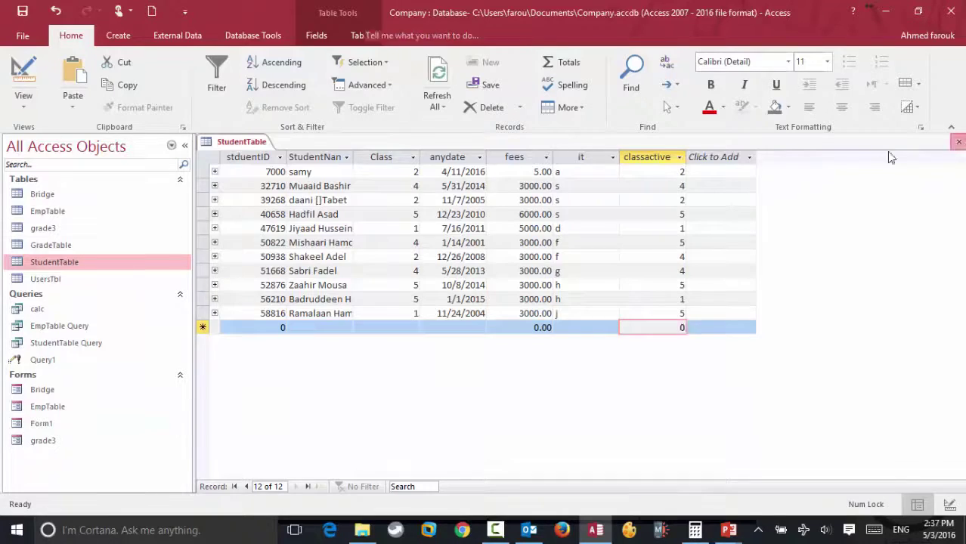
Close the StudentTable datasheet and open the calc query in Design View
click(959, 141)
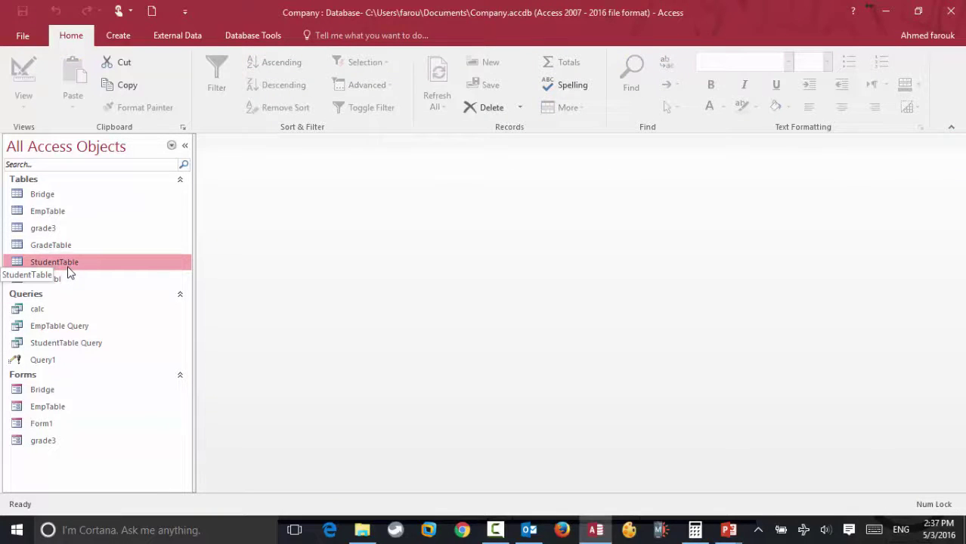
right_click(46, 311)
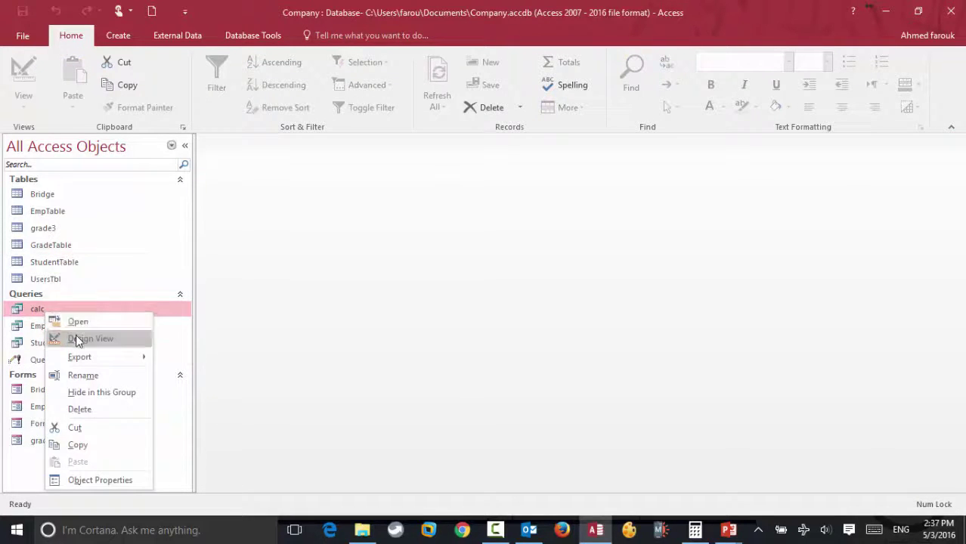
click(78, 339)
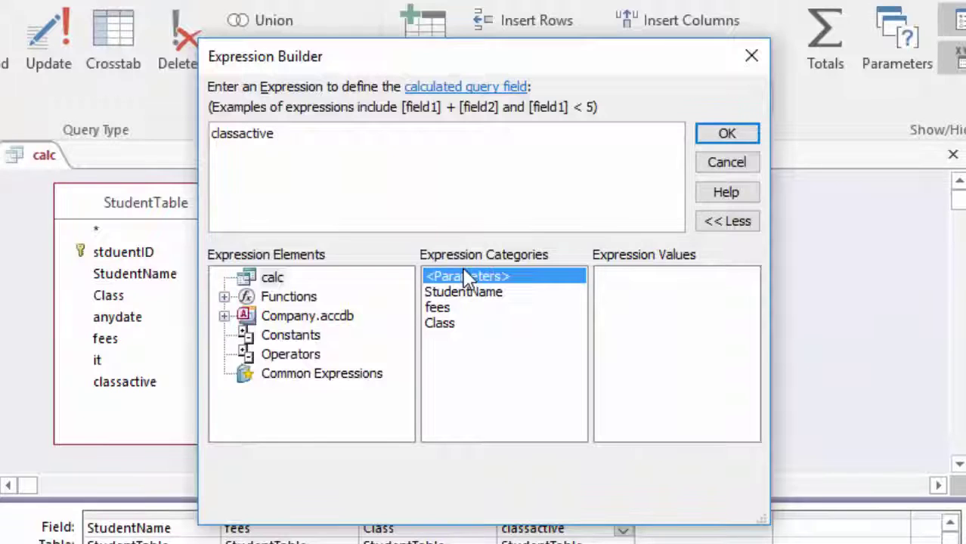
In the Expression Builder, complete the classactive expression as classactive = 2 eqv [Class] =2 and accept it
text(2 eqv)
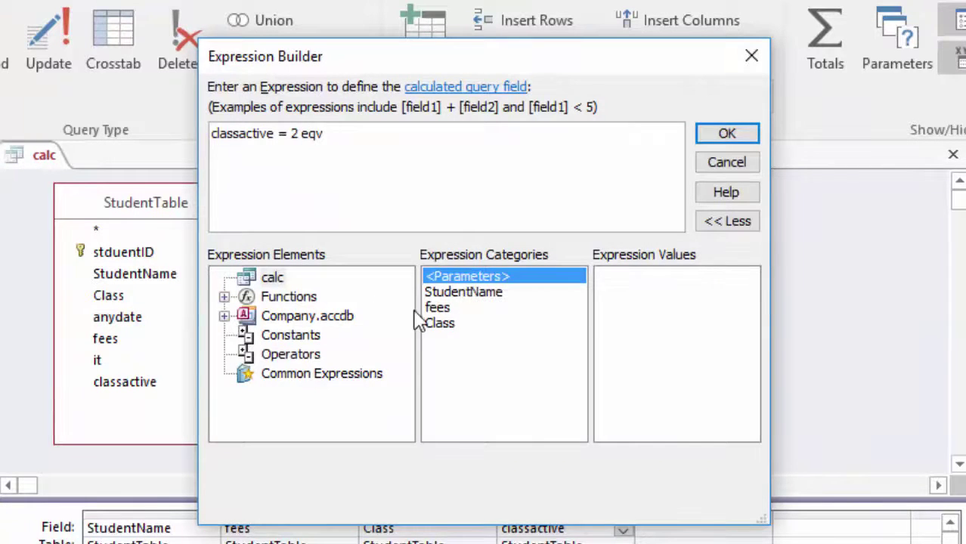
double_click(447, 331)
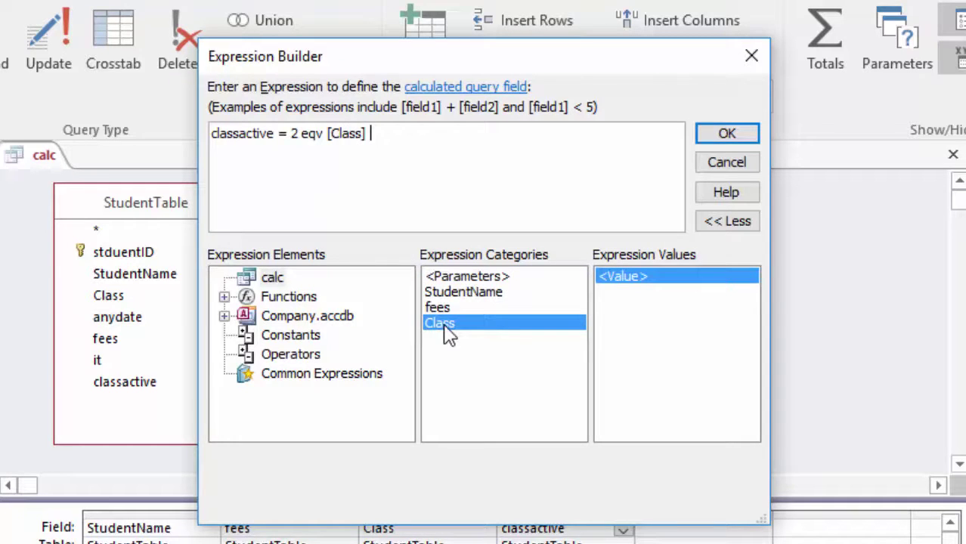
text(=2)
double_click(259, 133)
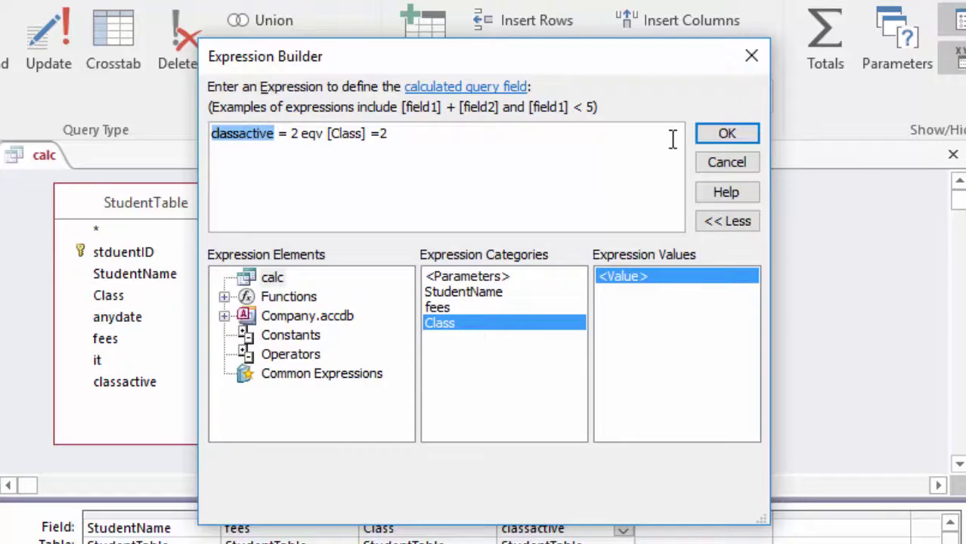
click(730, 137)
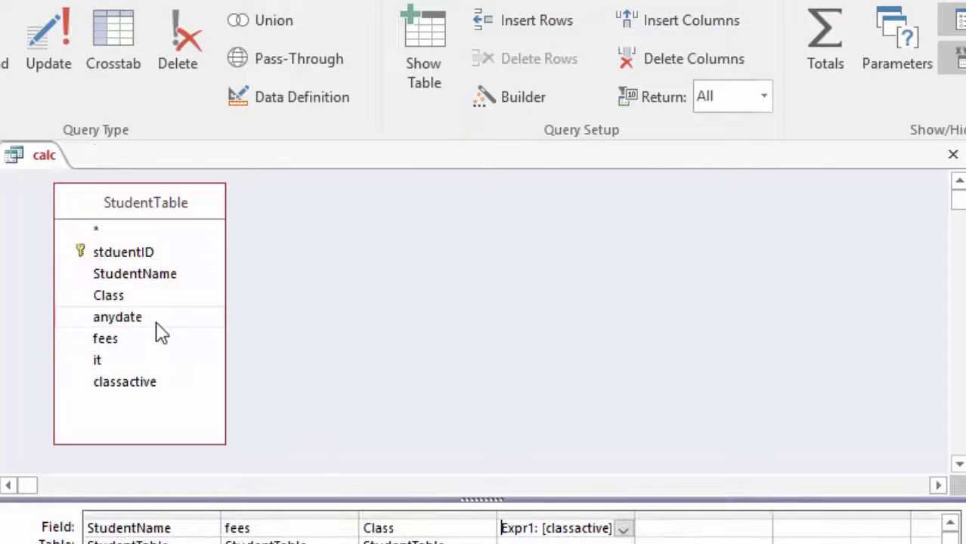
Add StudentTable's classactive field to the calc query, move its column before the Expr1 calculated column and run the query
text(=2)
double_click(147, 389)
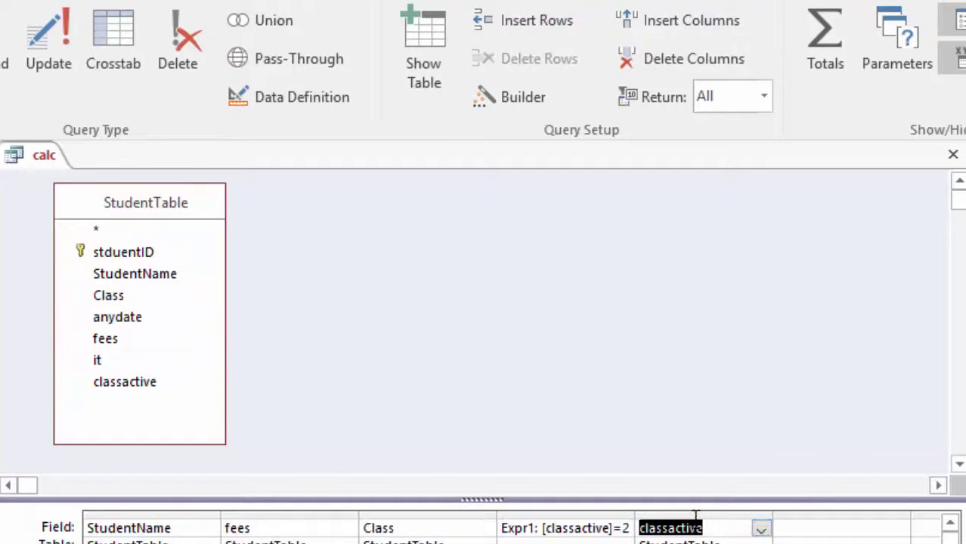
click(695, 514)
drag(690, 511, 529, 521)
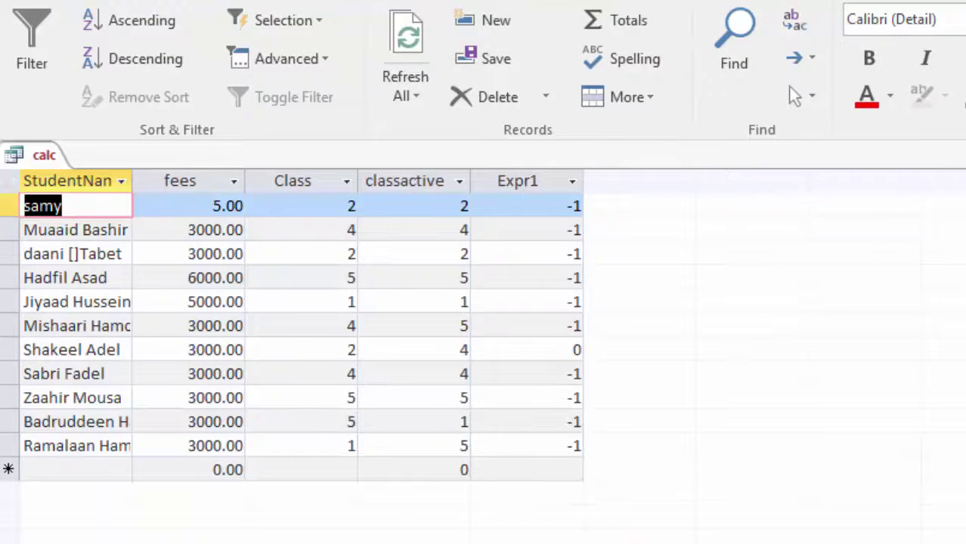
Return to the calc query's design and widen the Expr1 calculated column
key(ctrl+period)
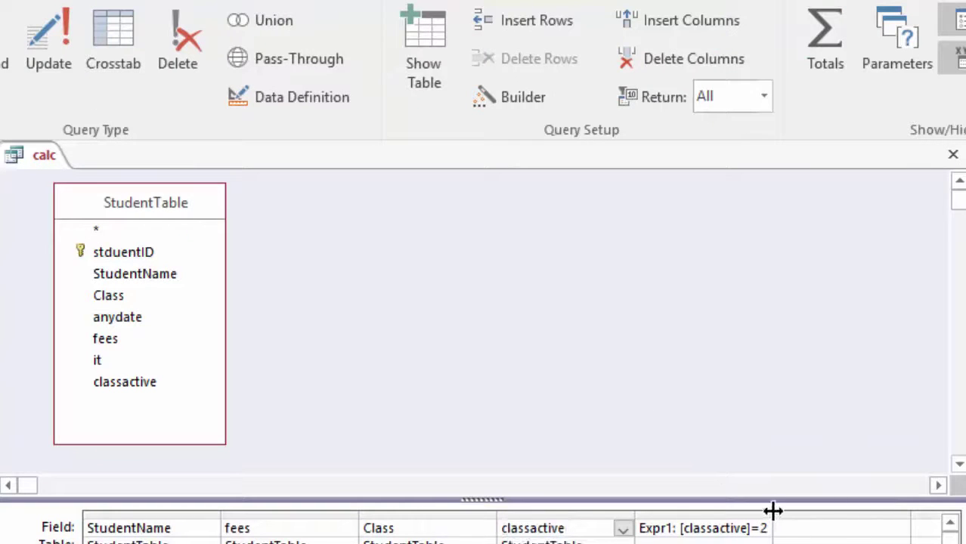
drag(890, 511, 890, 511)
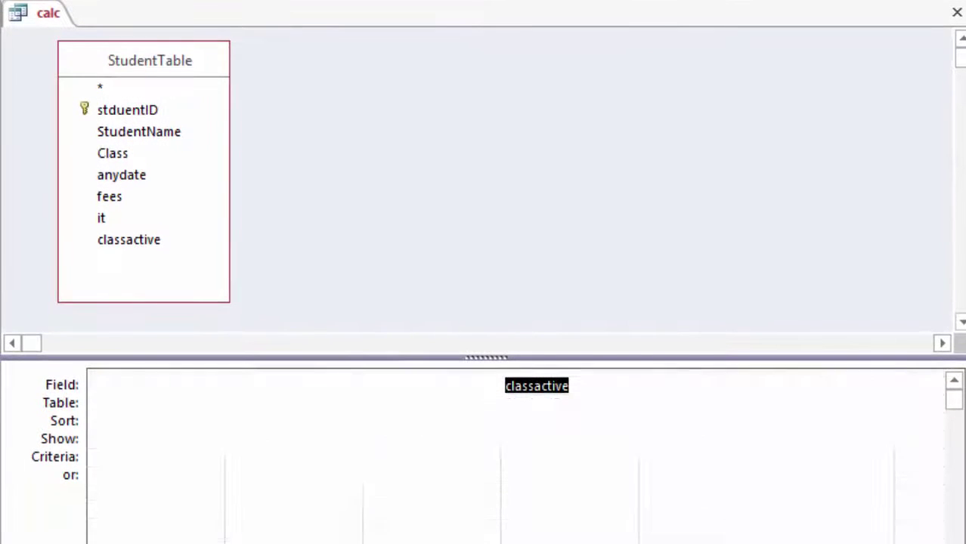
click(756, 503)
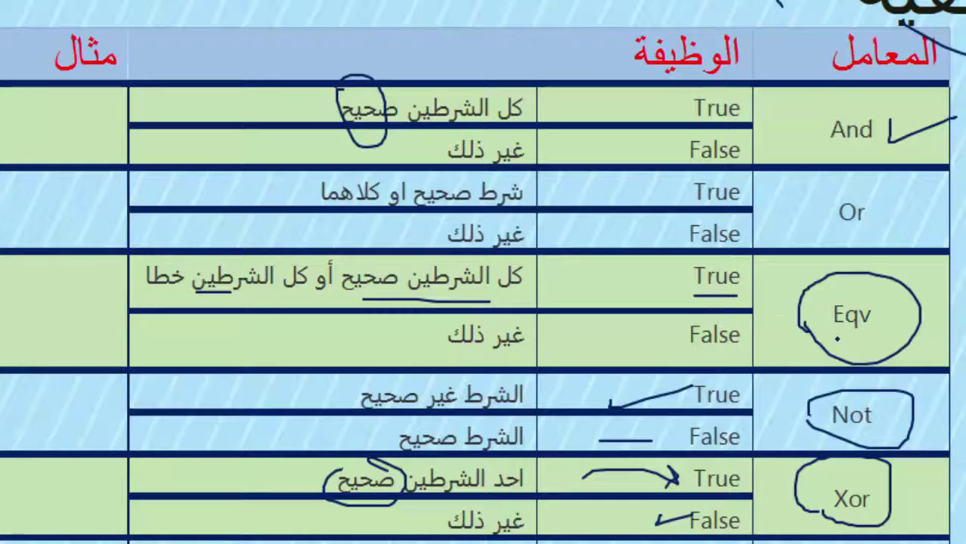
mouse_move(354, 293)
mouse_down()
mouse_move(414, 253)
mouse_move(349, 306)
mouse_up()
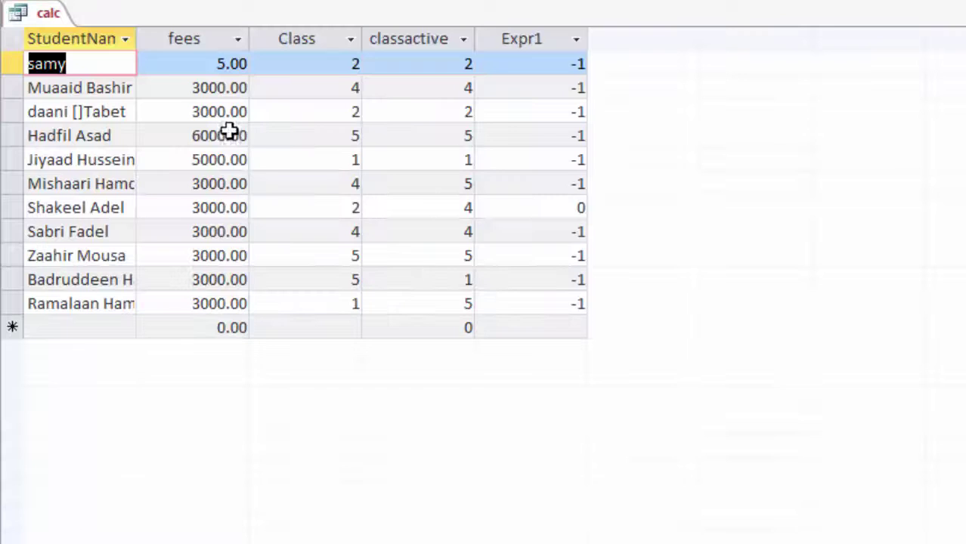
Review the Expr1 results in the calc datasheet and set classactive to 2 in the ninth record
click(557, 64)
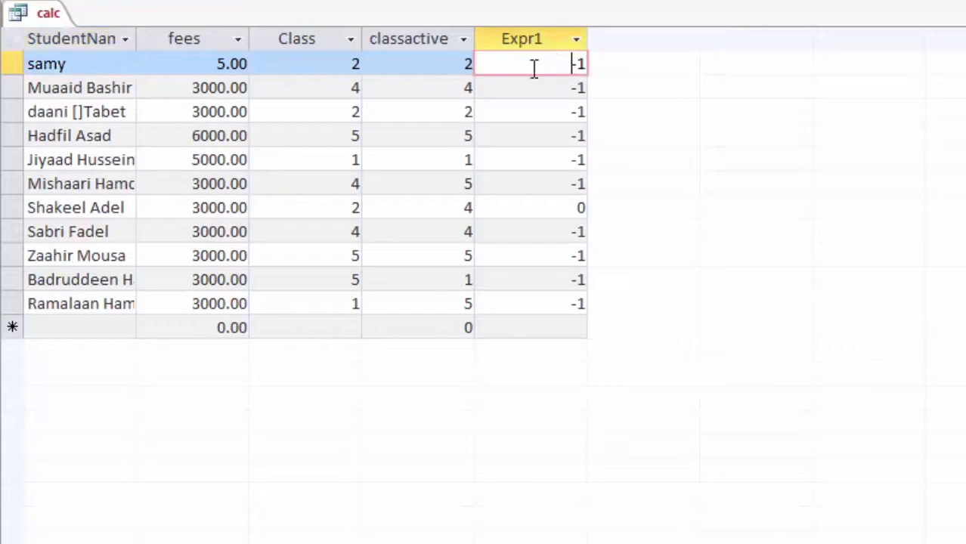
click(517, 89)
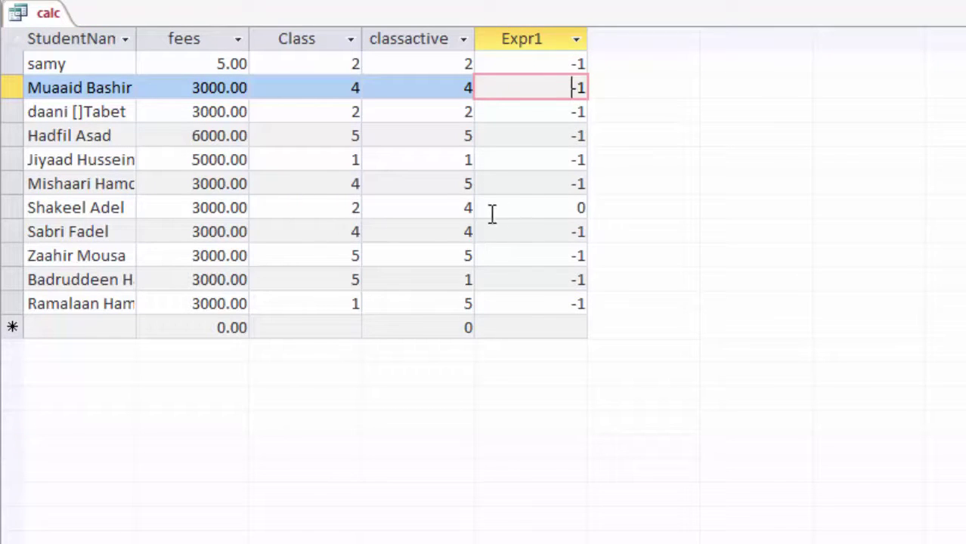
click(527, 207)
double_click(468, 254)
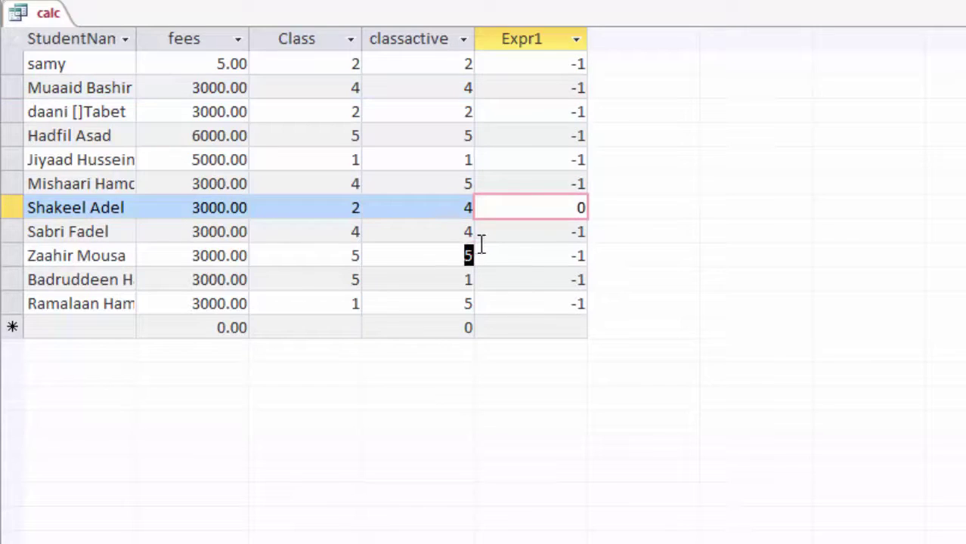
text(2)
click(493, 229)
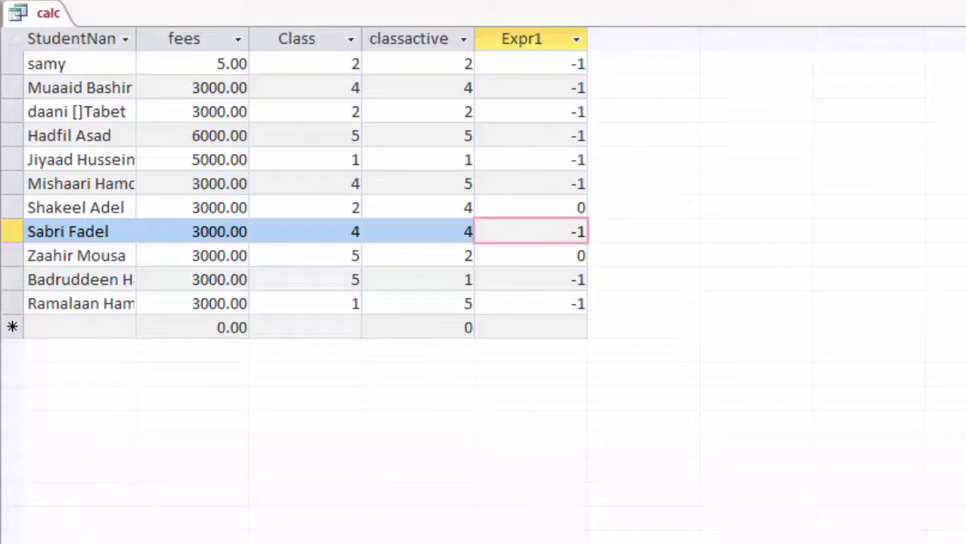
click(733, 475)
key(Right)
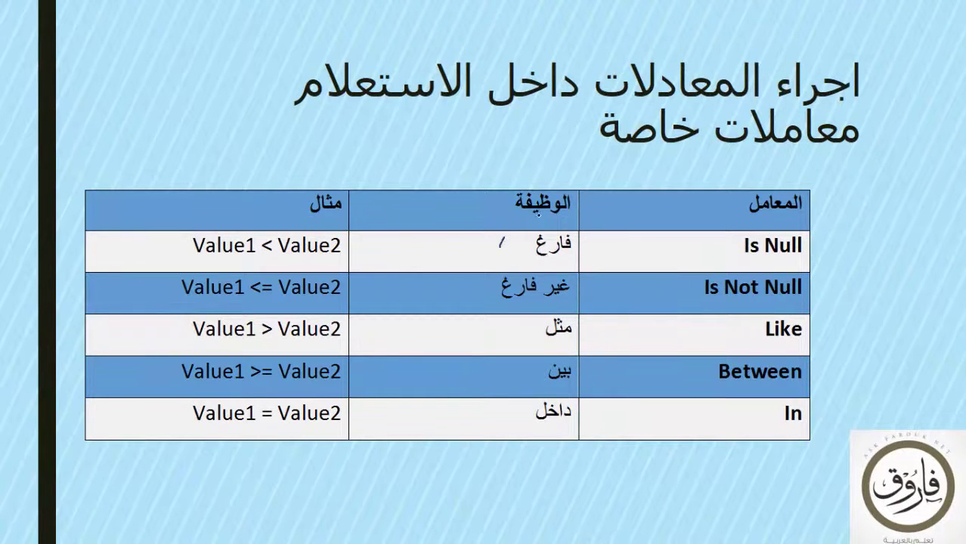
drag(502, 239, 578, 278)
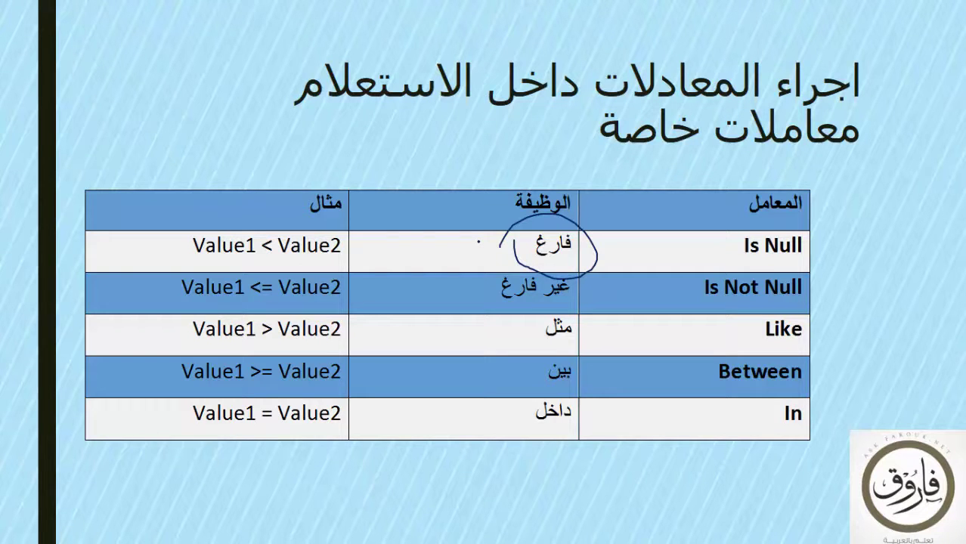
key(alt+Tab)
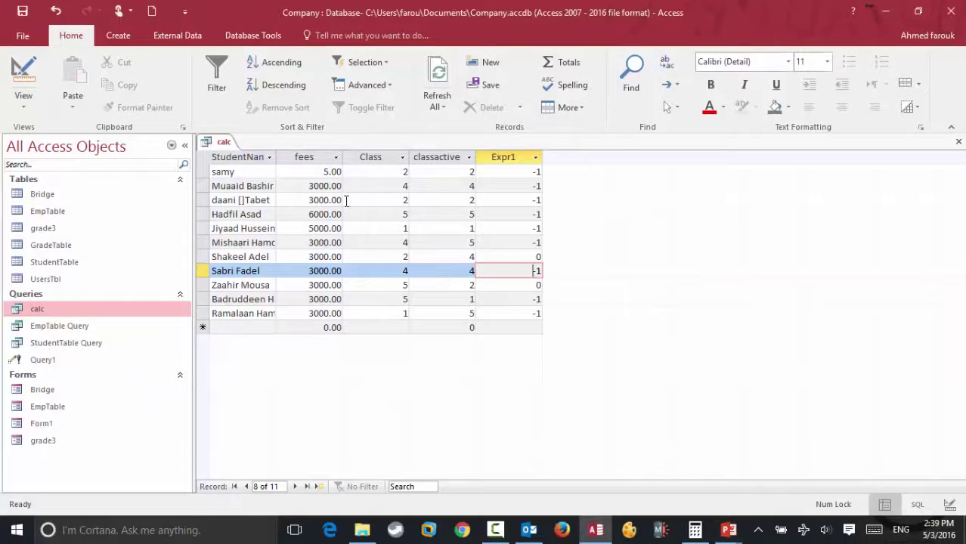
Clear the Class value in the fourth and eighth records of the calc datasheet
double_click(380, 182)
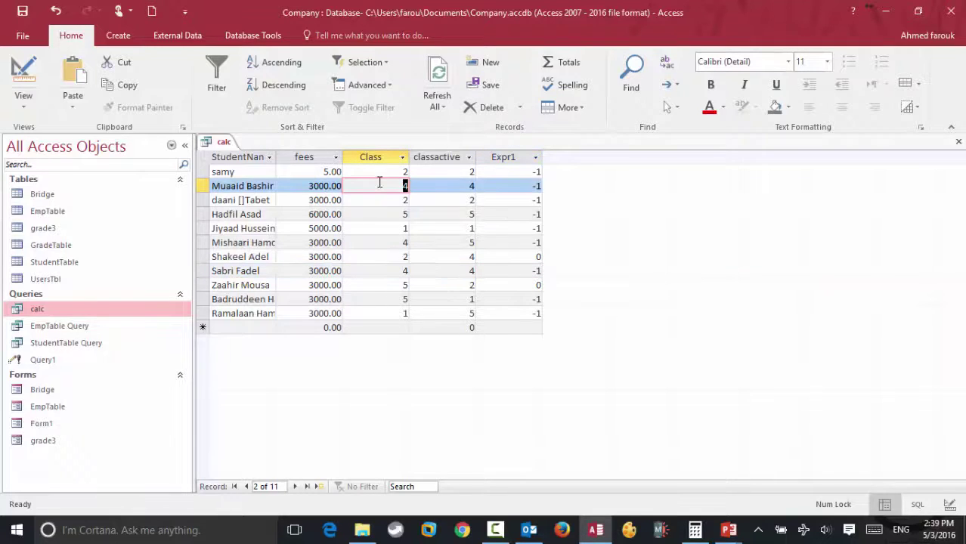
key(Right)
double_click(390, 214)
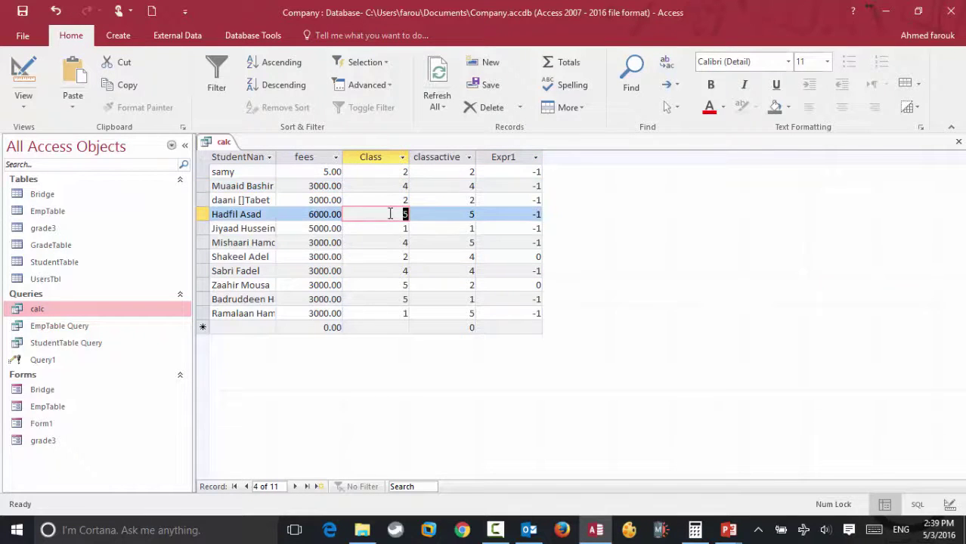
key(Delete)
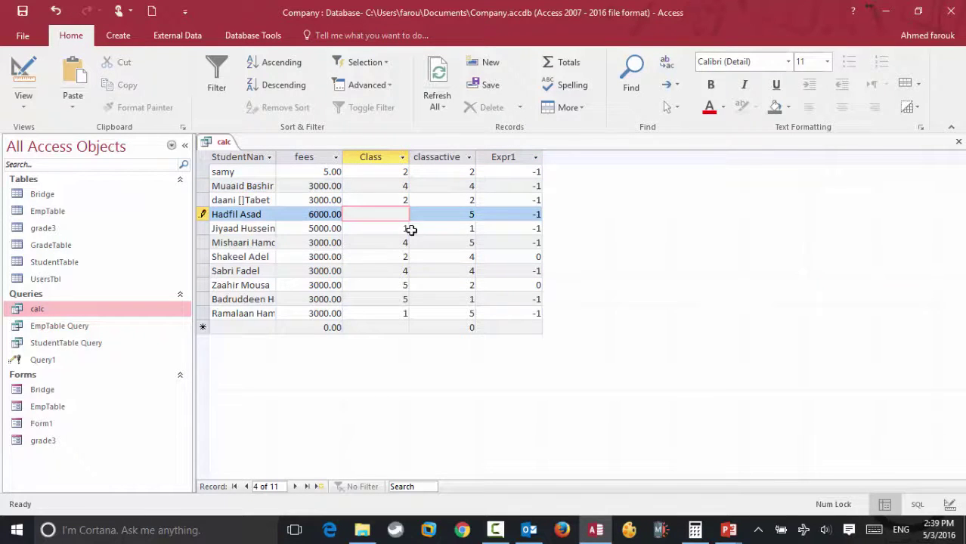
double_click(405, 270)
key(Delete)
Return to the calc query's design and delete the classactive and Expr1 columns
click(23, 75)
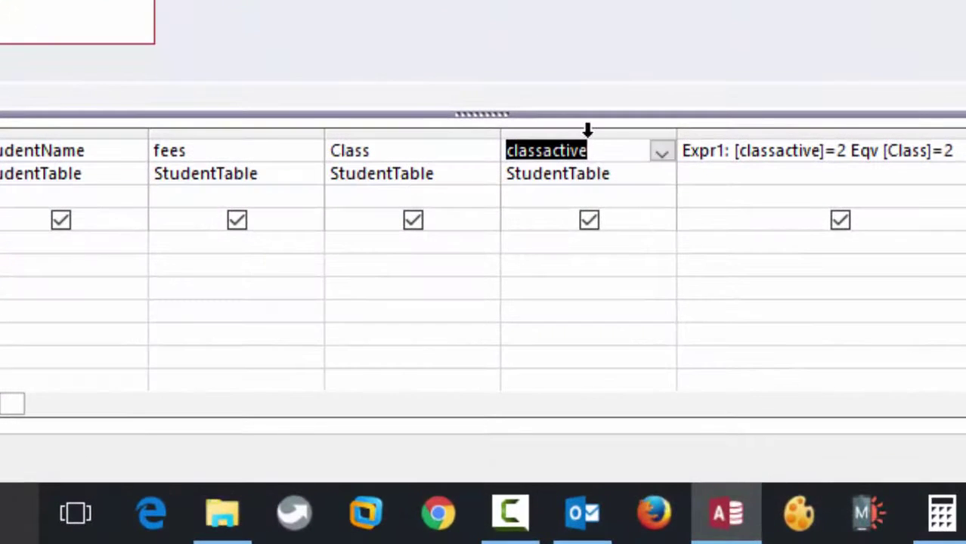
drag(587, 125, 873, 151)
key(Delete)
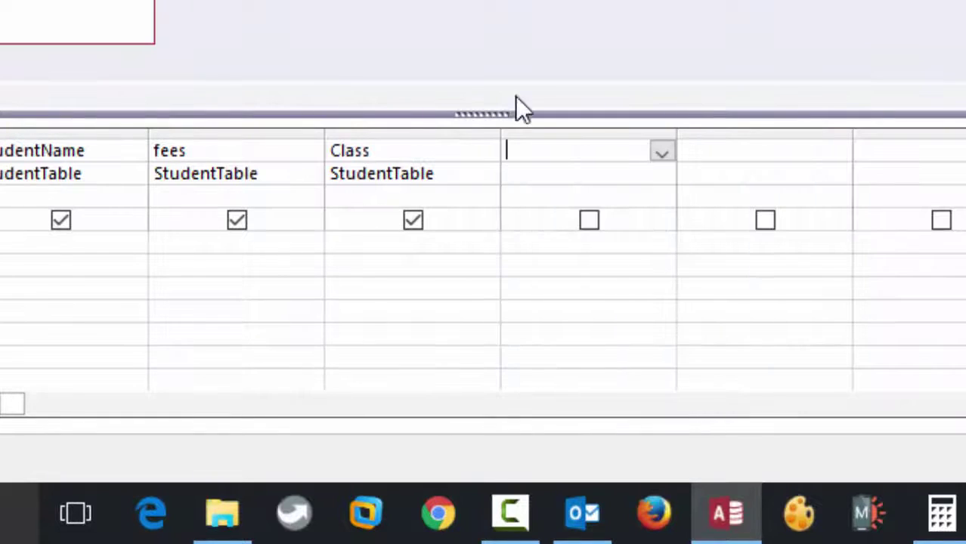
Enter Is Null as the criterion for the Class field and run the query
click(359, 245)
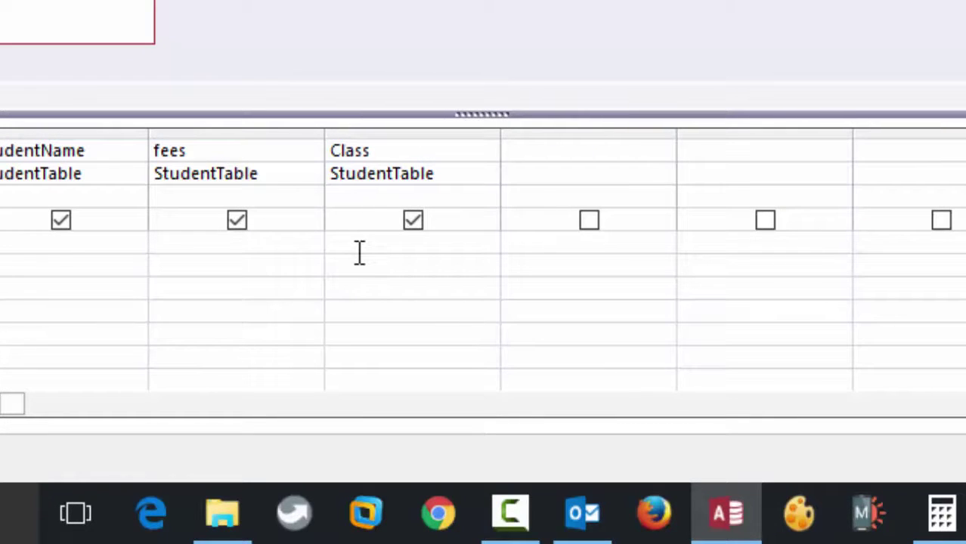
text(is h)
key(BackSpace)
text(null)
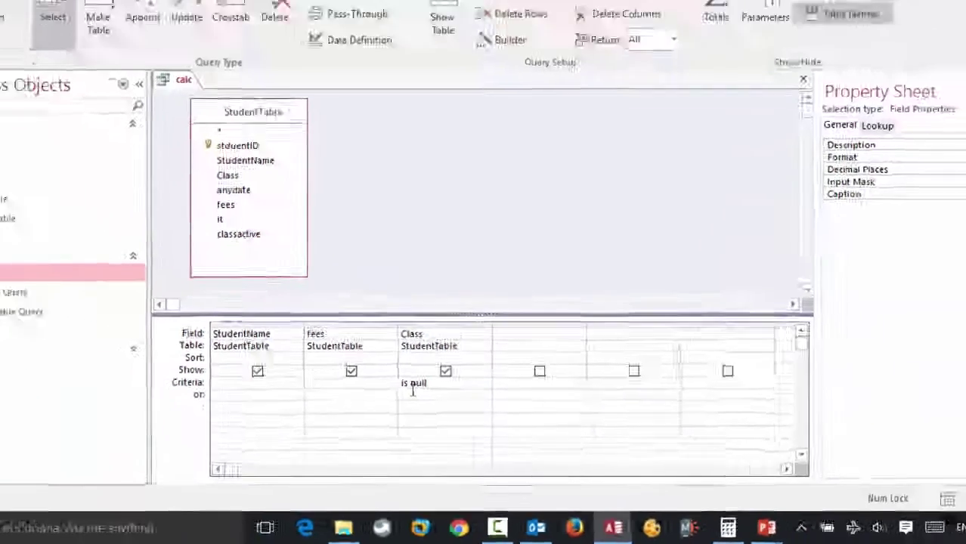
click(351, 269)
click(61, 79)
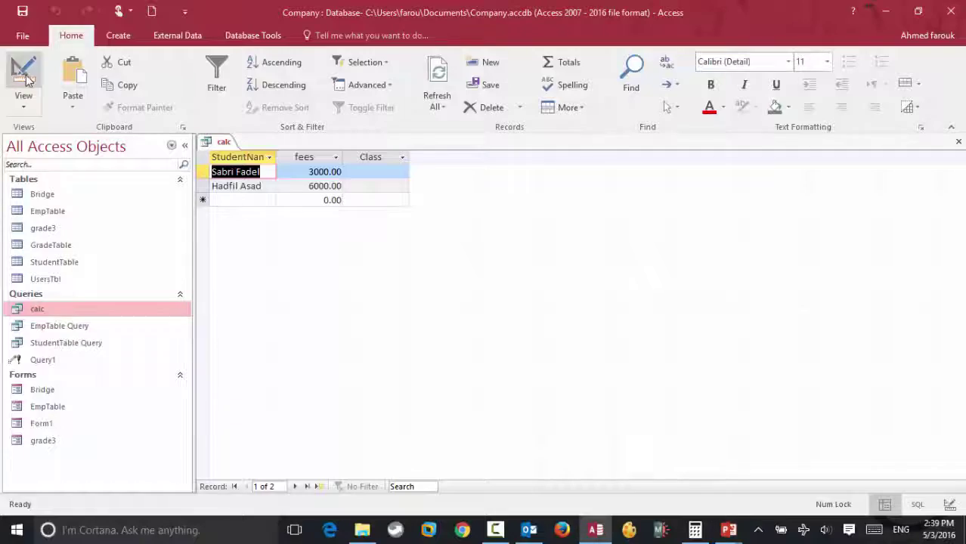
Return to Design View, change the Class criterion to Is Not Null and run the query
click(23, 75)
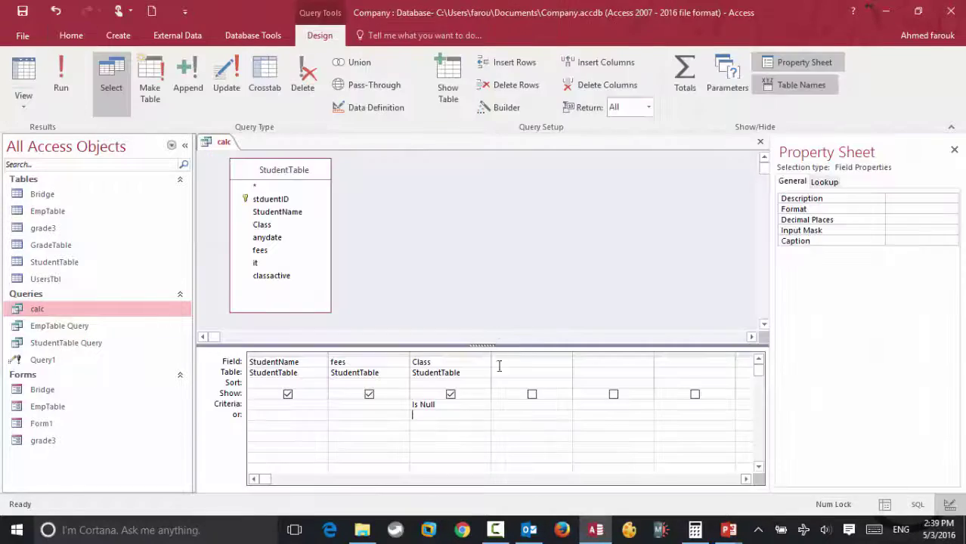
click(420, 406)
text(Not)
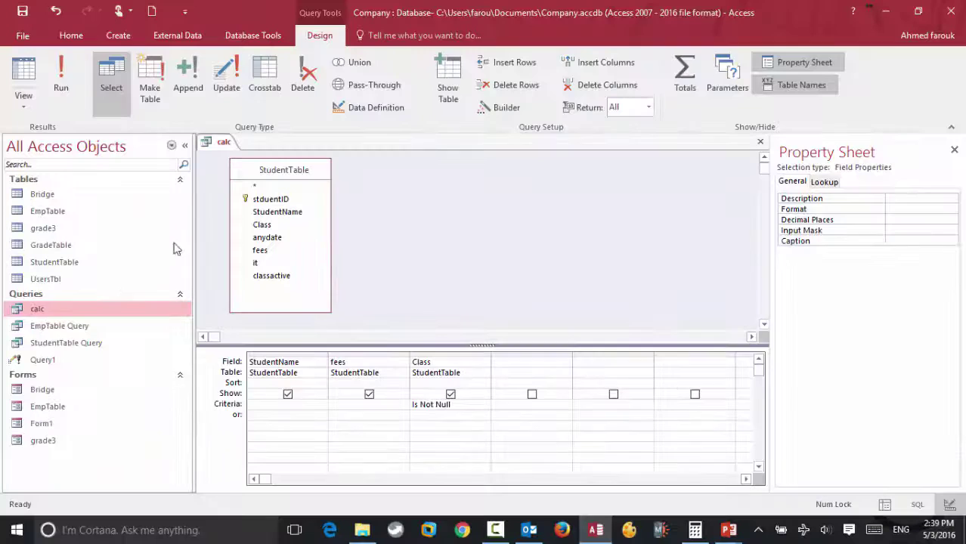
click(61, 76)
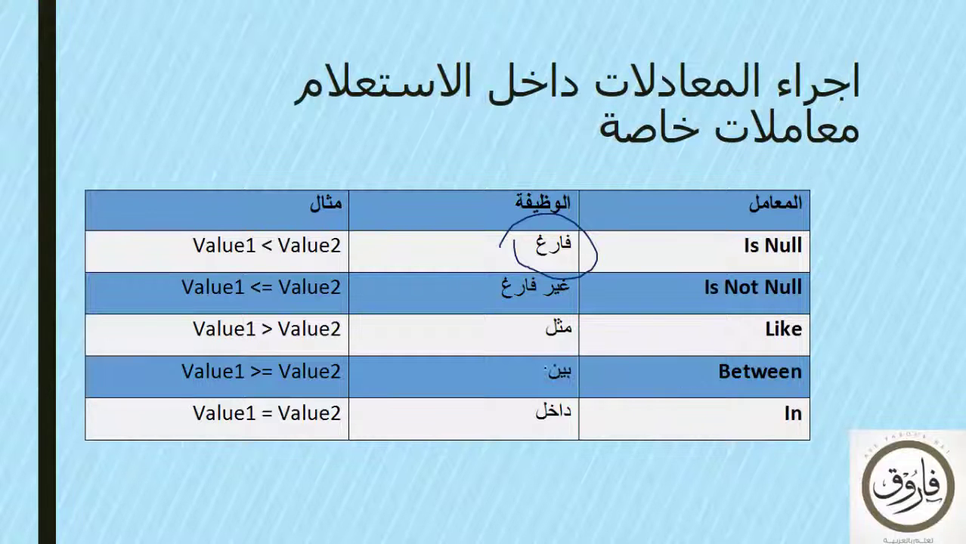
mouse_move(526, 429)
mouse_down()
mouse_move(581, 421)
mouse_move(525, 415)
mouse_up()
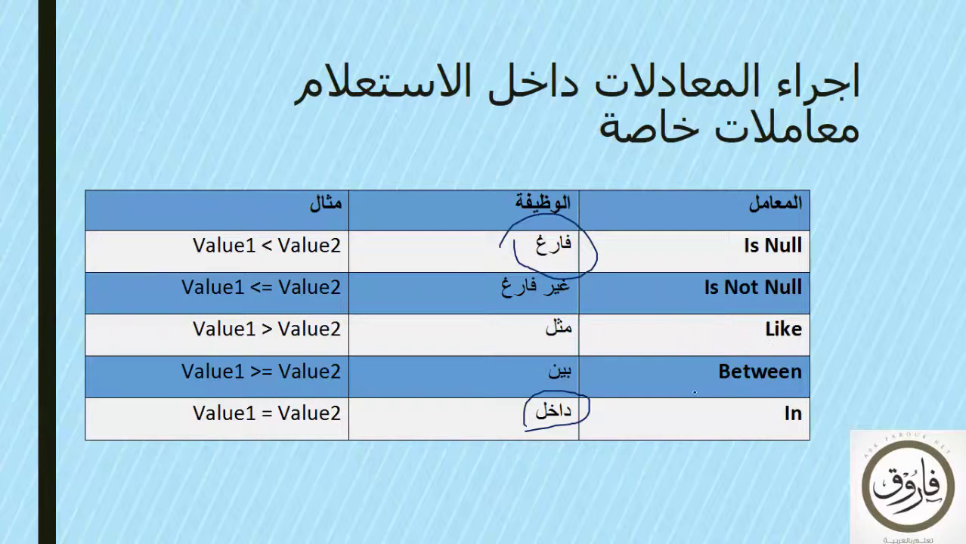
key(Right)
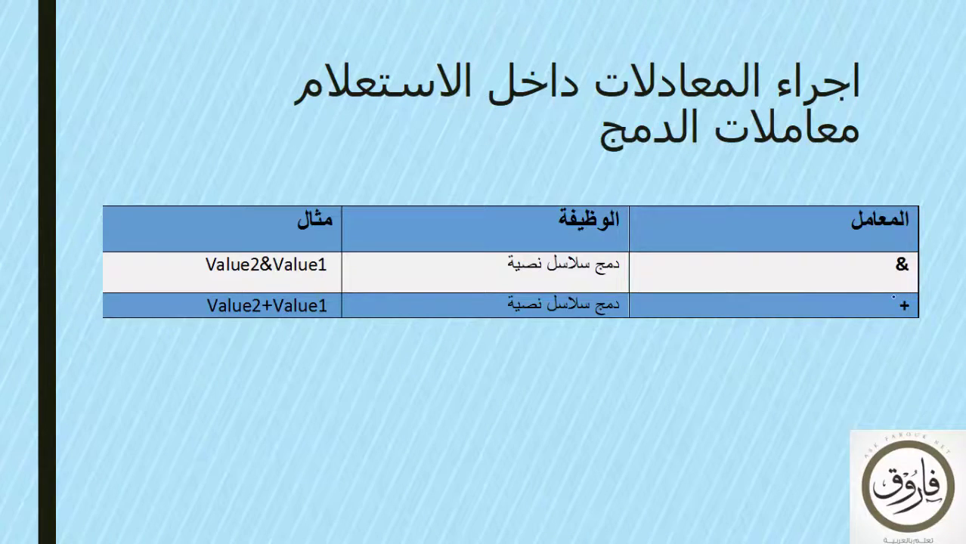
key(alt+Tab)
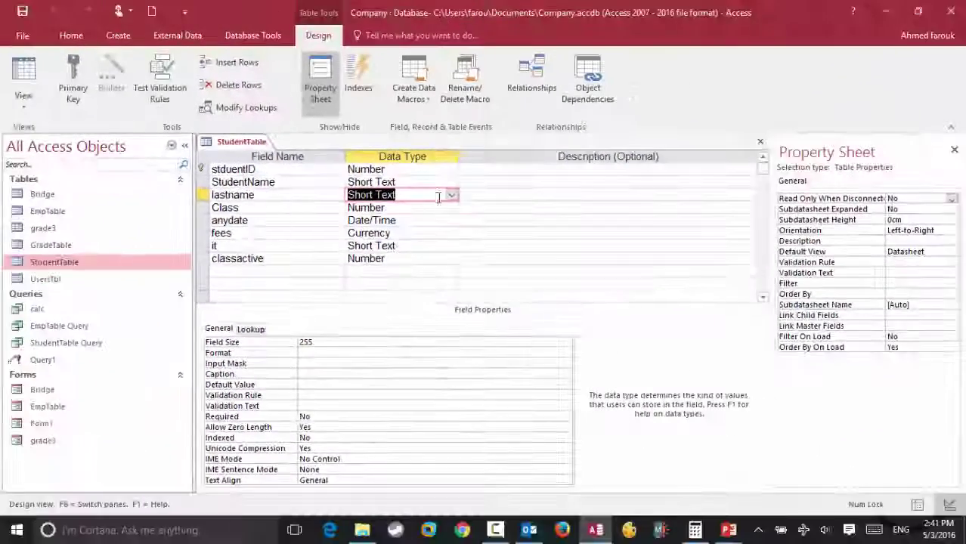
Close StudentTable's design, saving its layout changes, and open the calc query in Design View
click(760, 142)
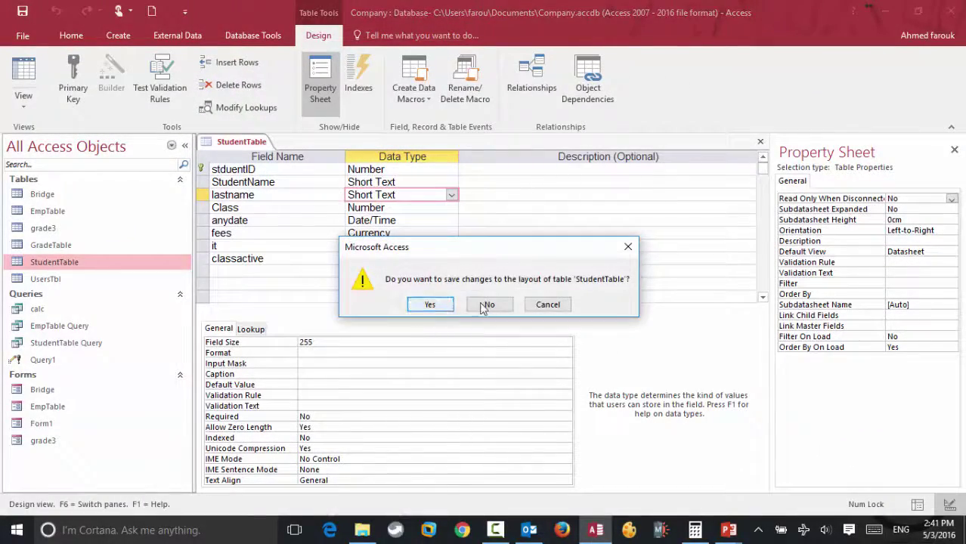
click(430, 305)
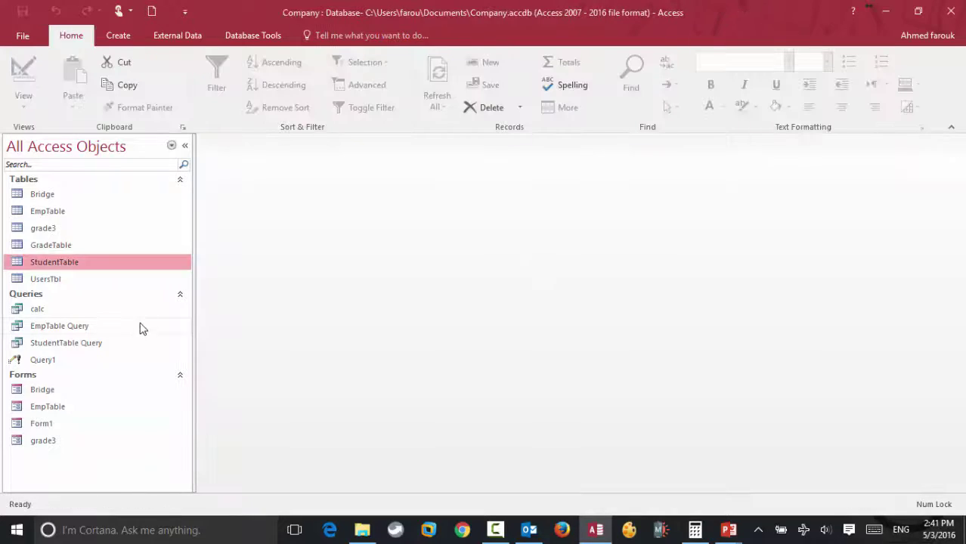
right_click(67, 312)
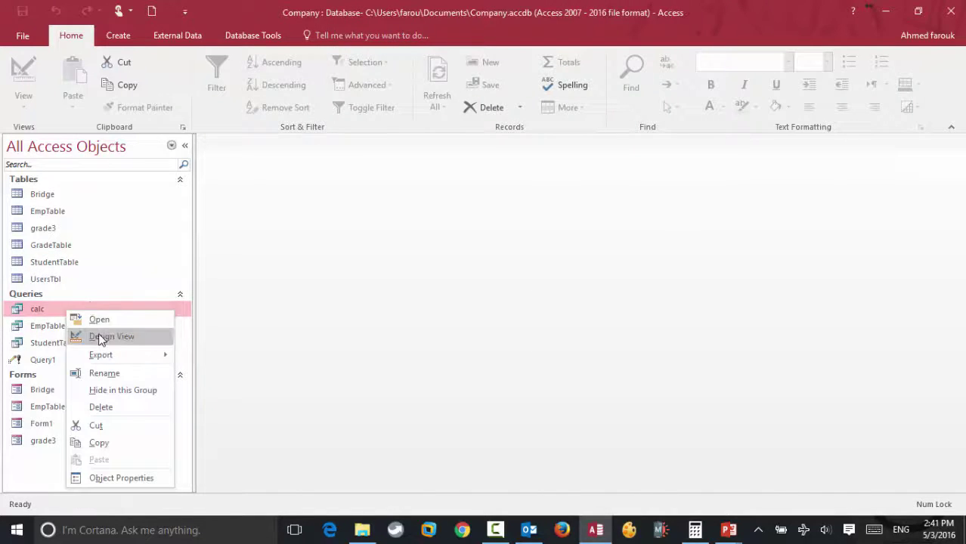
click(110, 337)
click(516, 348)
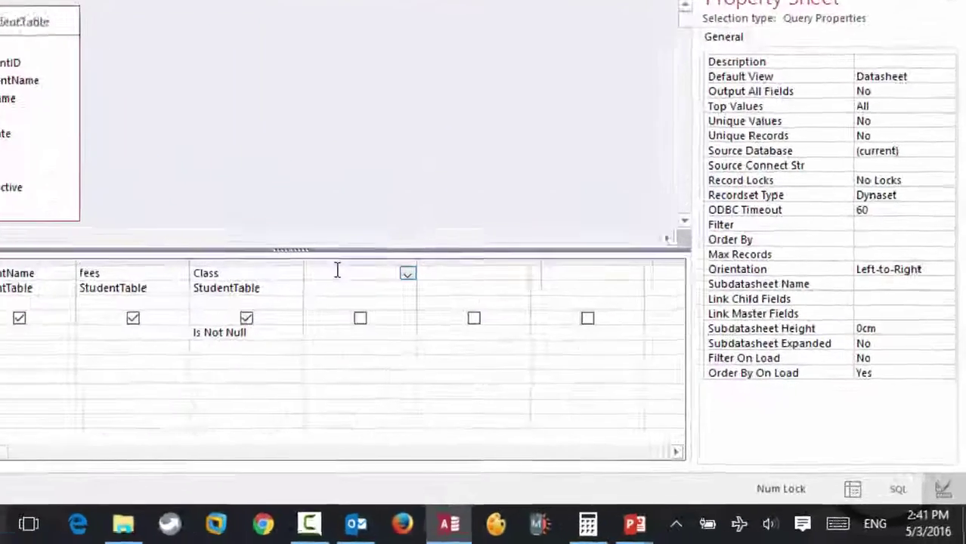
text(fullname)
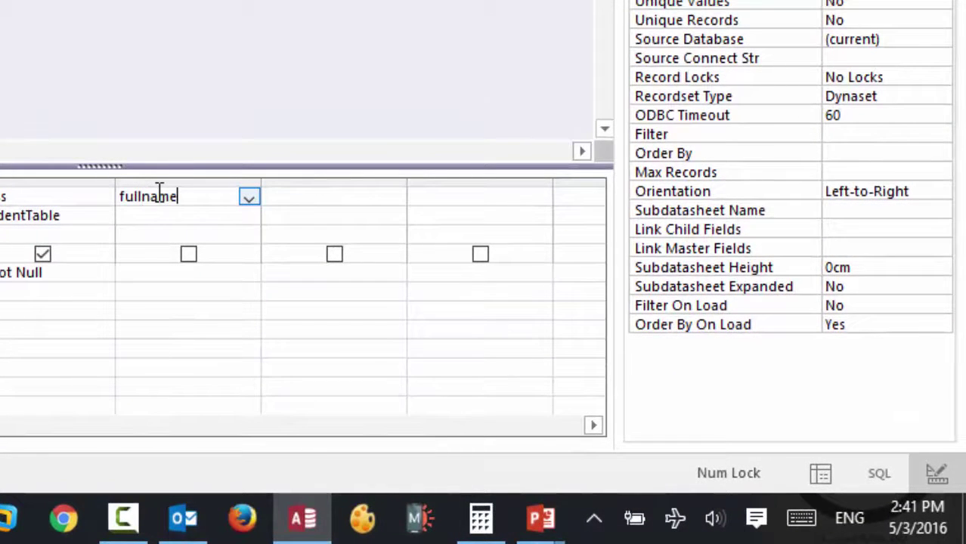
text(:)
In the Expression Builder, create a calculated field joining StudentName and StudentTable's lastname with the & operator, and accept it
key(ctrl+F2)
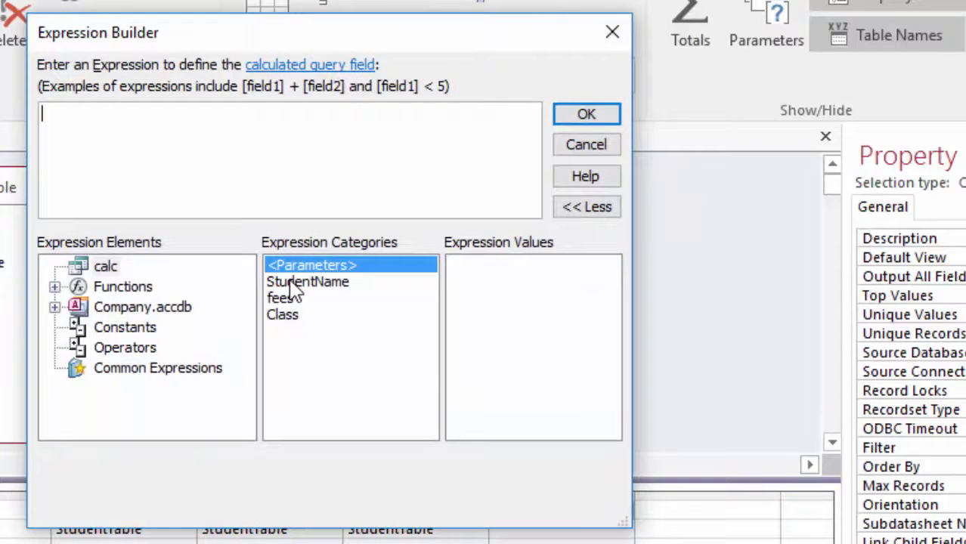
double_click(289, 281)
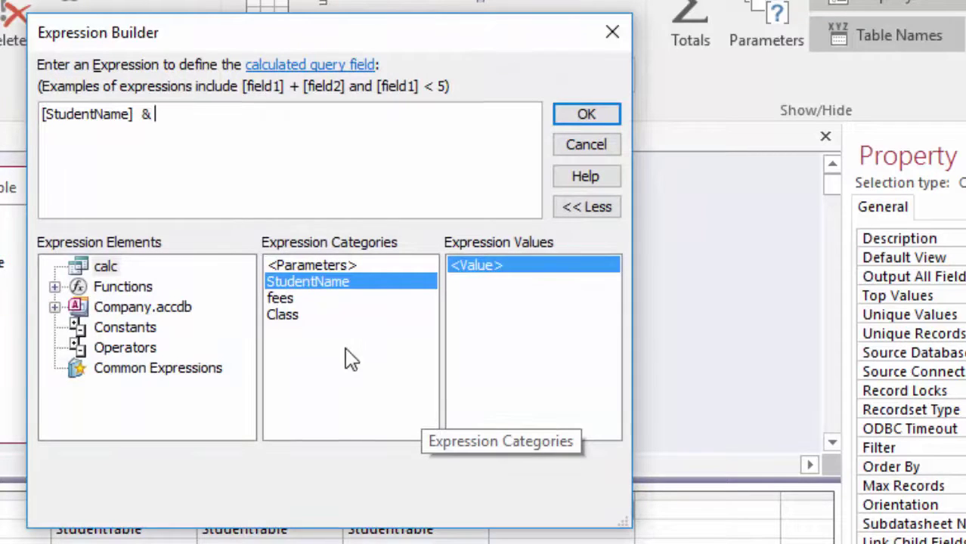
click(55, 307)
click(78, 327)
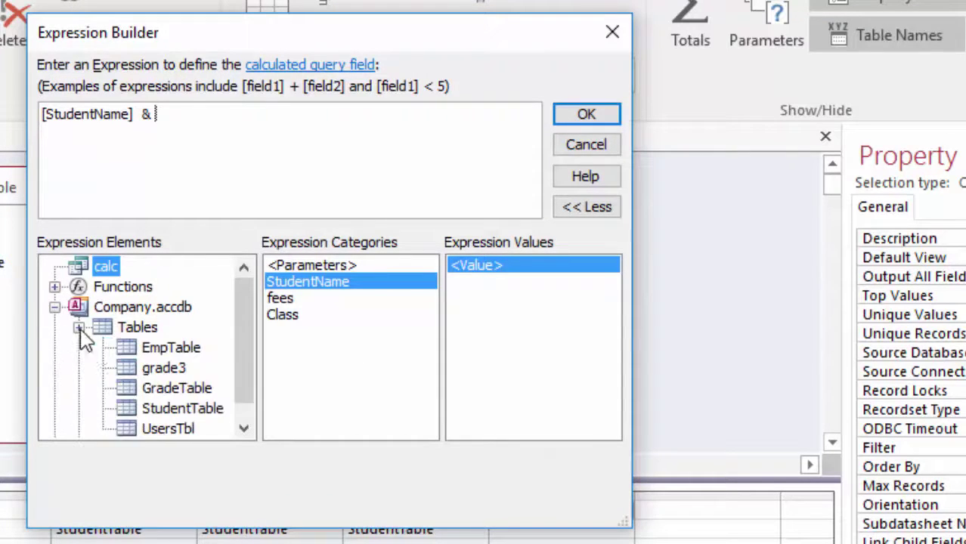
click(225, 408)
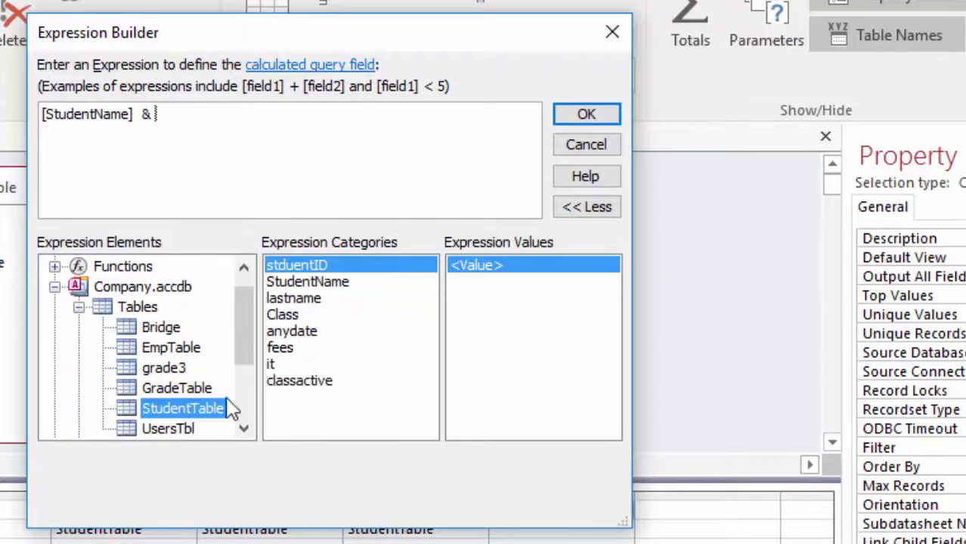
double_click(310, 299)
click(587, 113)
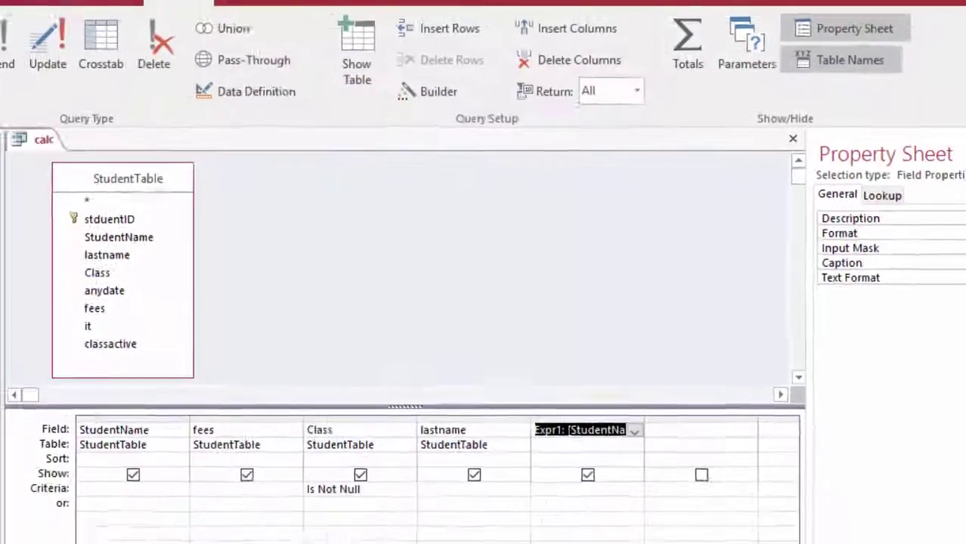
Show the calc query's results in the datasheet and widen the Expr1 column
double_click(121, 310)
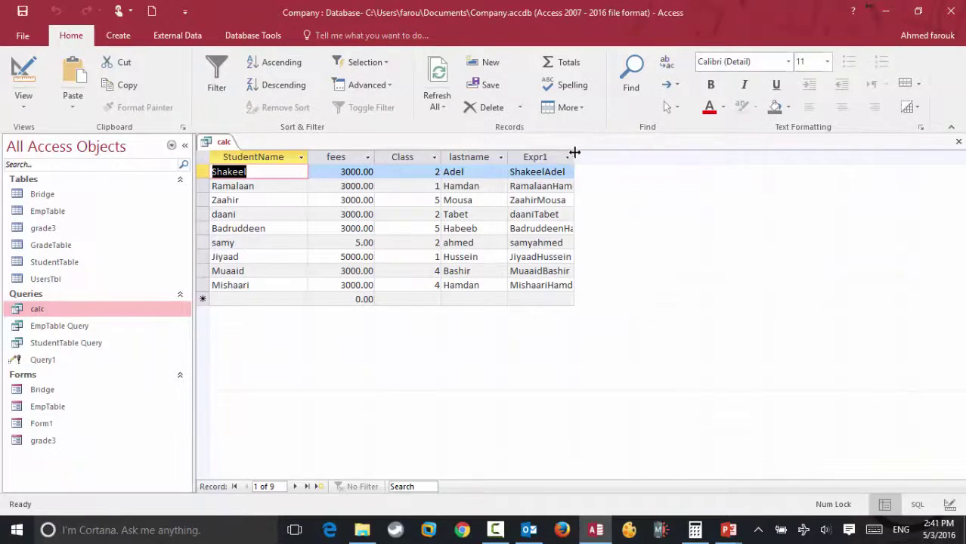
drag(574, 153, 601, 152)
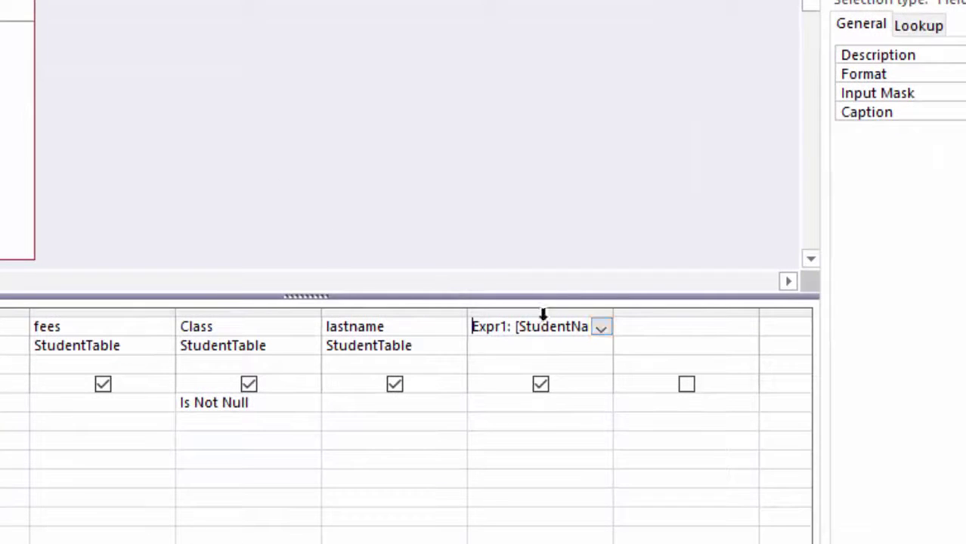
Widen the Expr1 column in the design grid and insert a quoted space, joined with &, between StudentName and lastname in its expression
drag(615, 309, 736, 306)
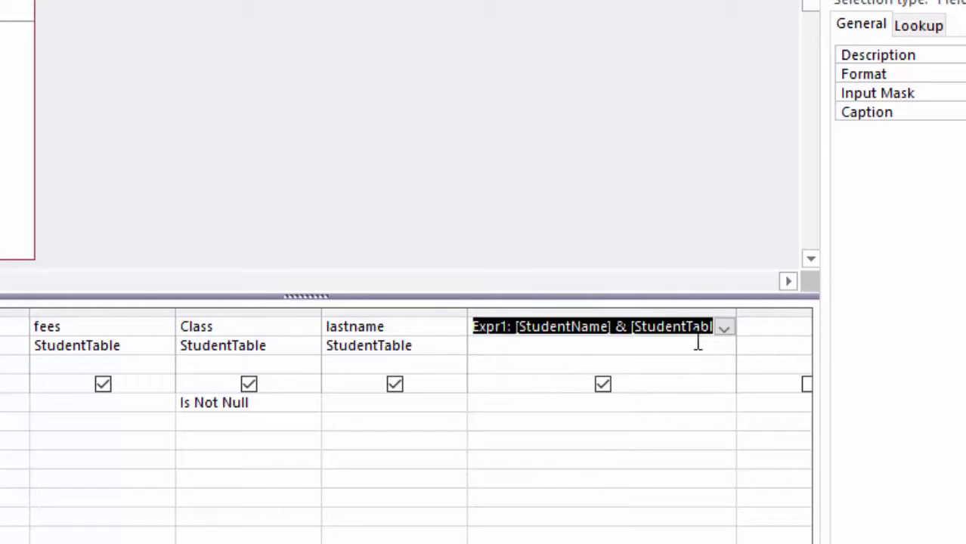
click(631, 326)
text(&)
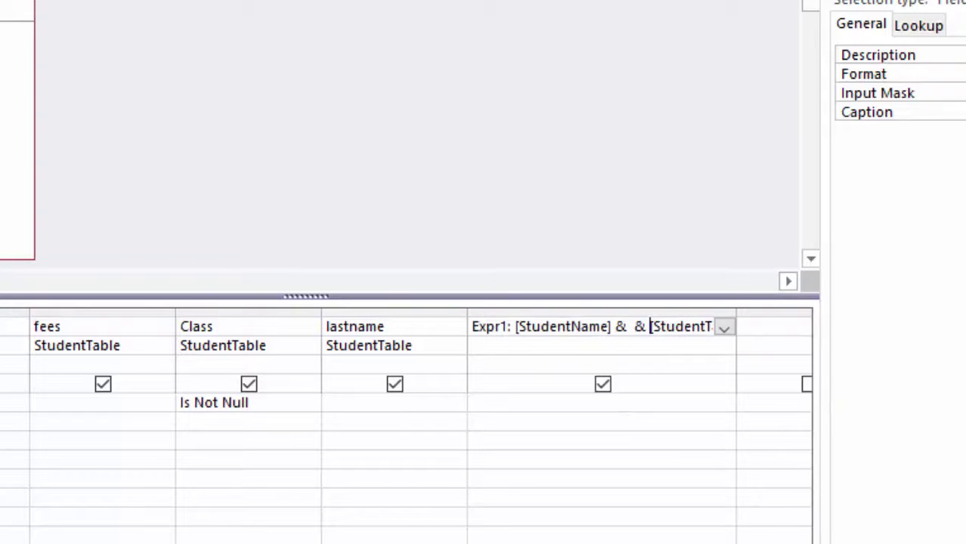
click(339, 389)
click(345, 256)
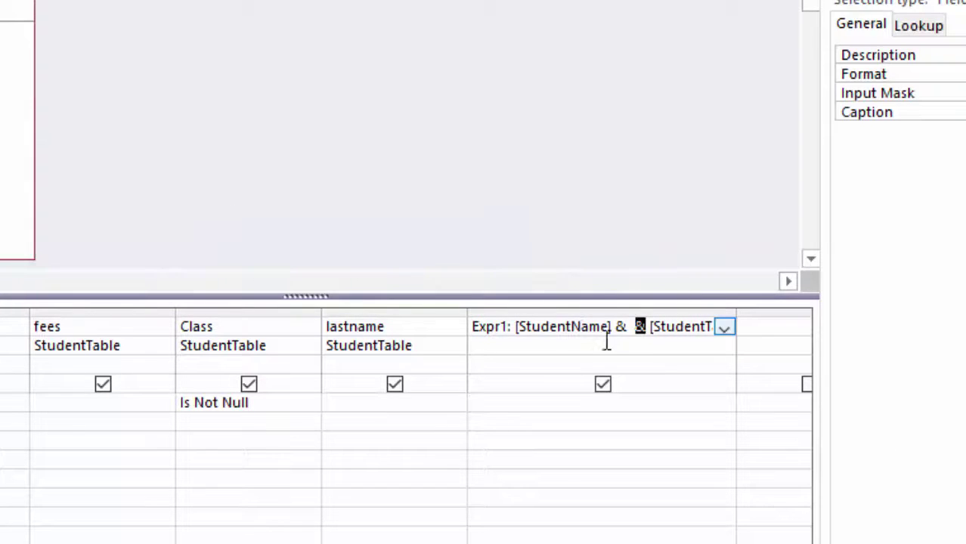
click(624, 327)
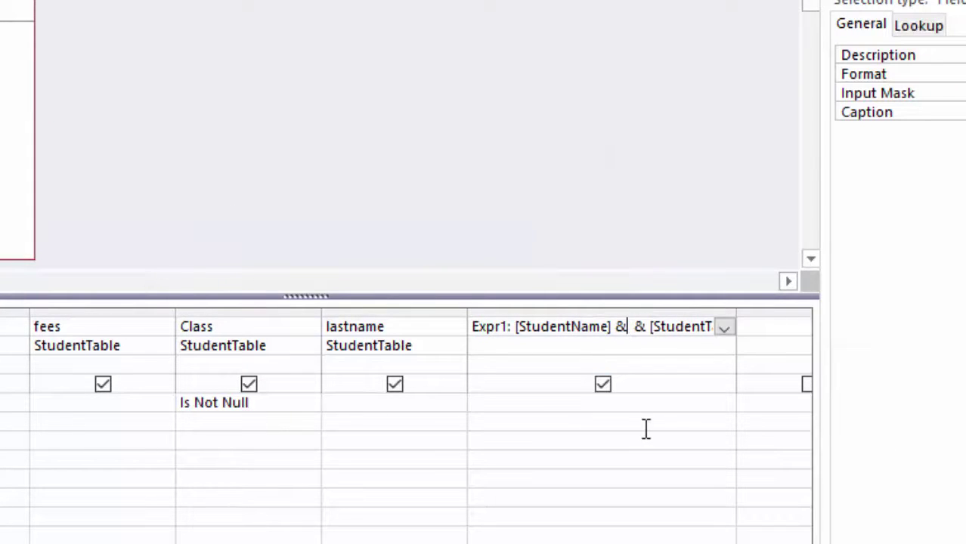
text(" ")
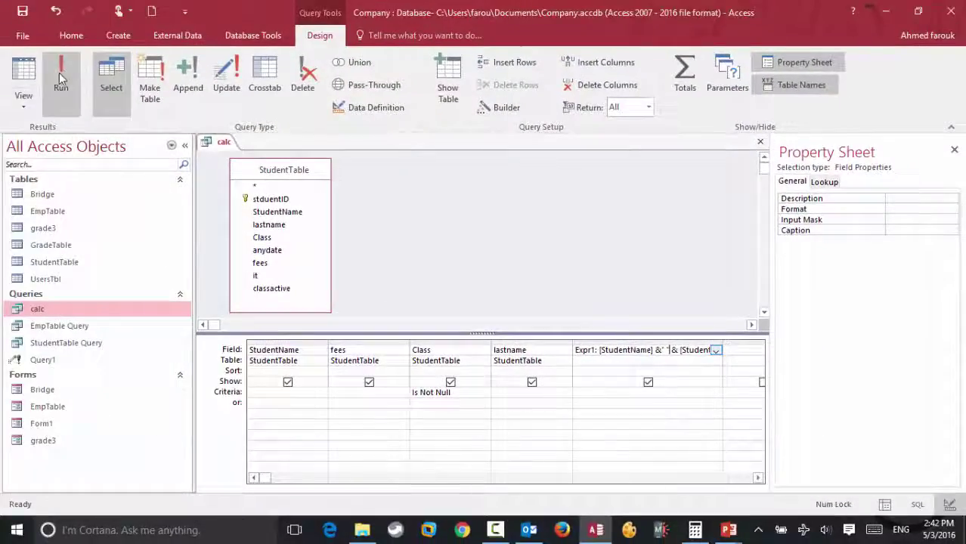
Run the calc query and check the spacing of the combined names in the Expr1 column
click(59, 72)
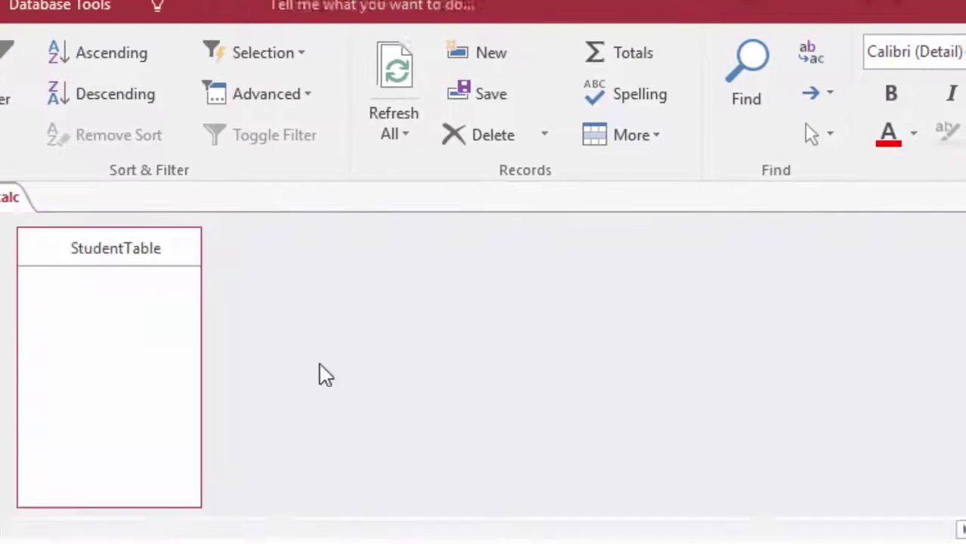
click(794, 409)
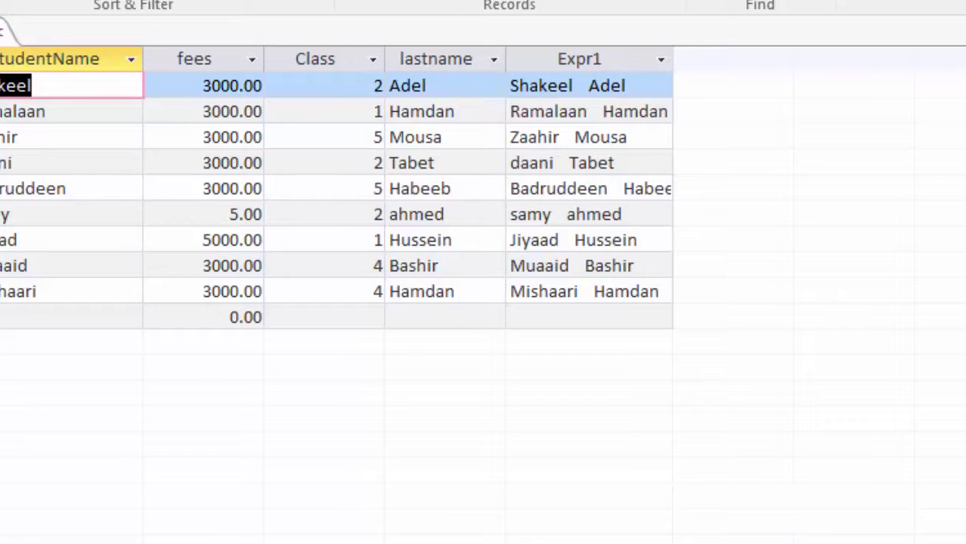
click(538, 240)
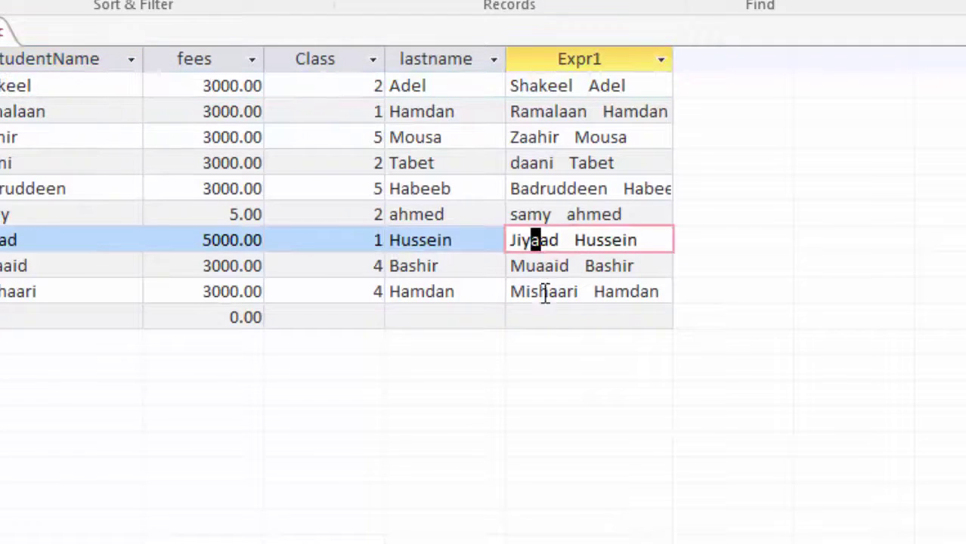